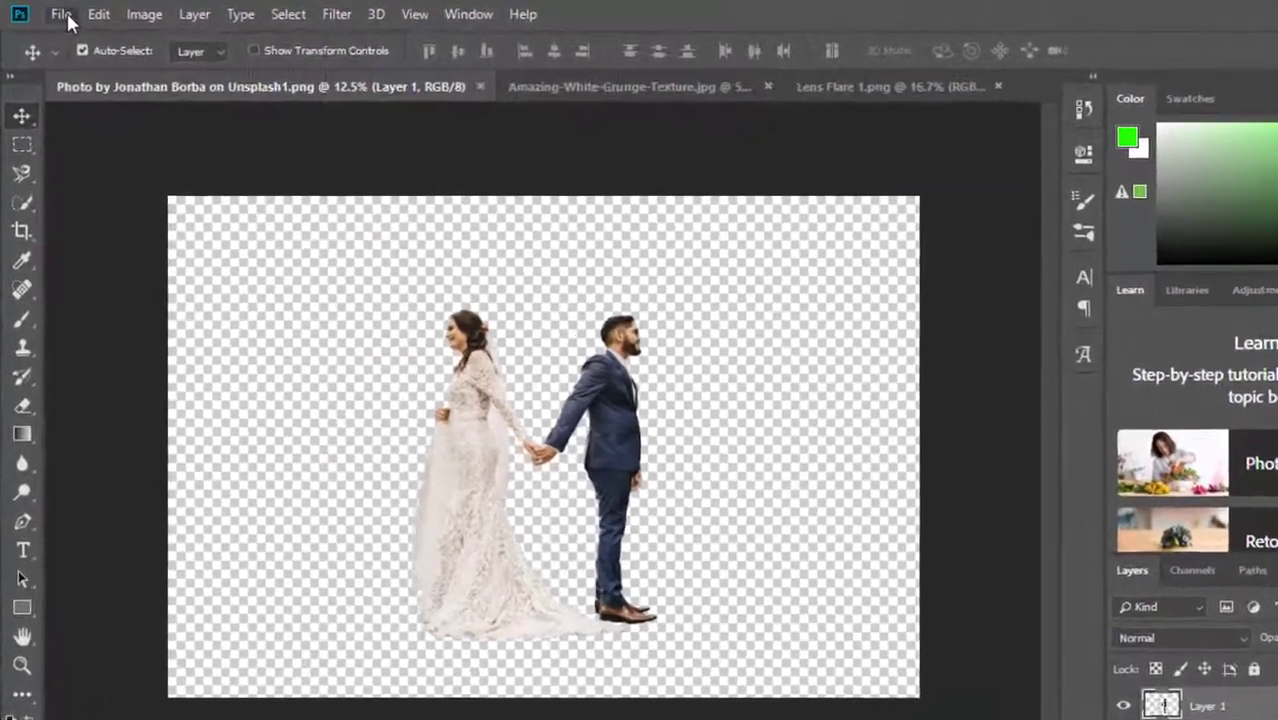
Create Untitled-1, a blank white 1200 × 1800 px document at 300 ppi.
click(55, 13)
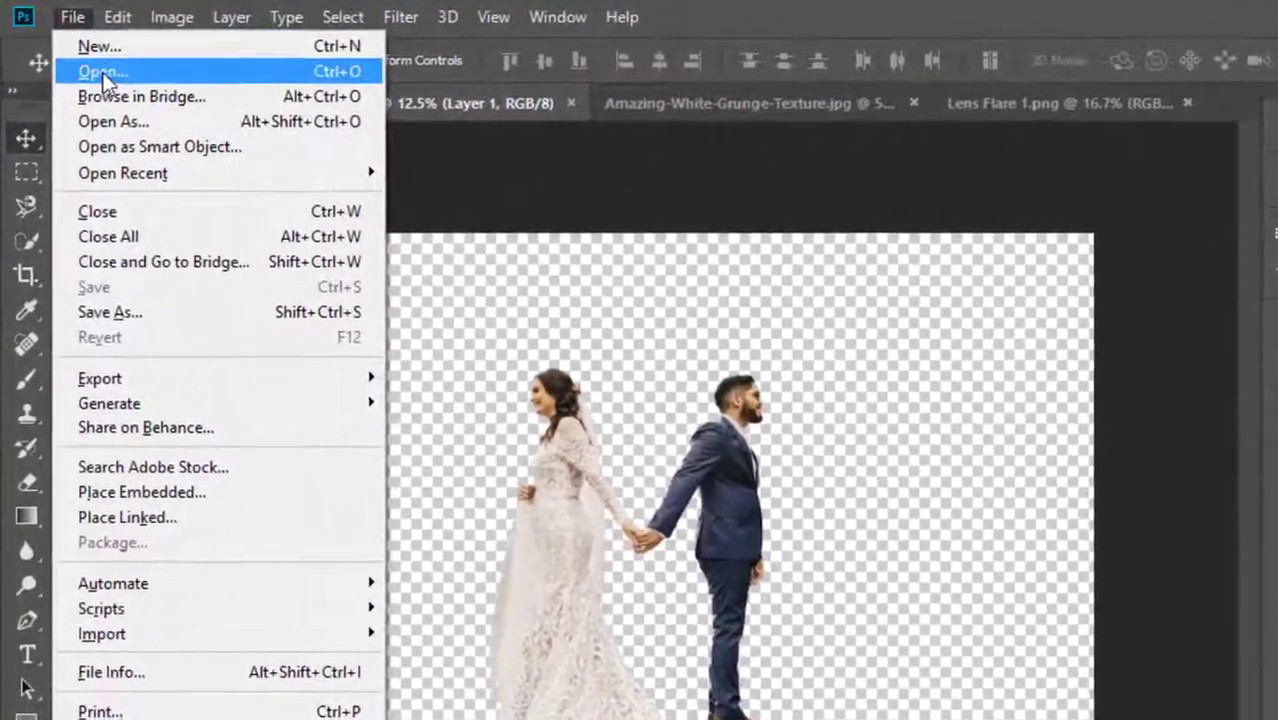
click(94, 43)
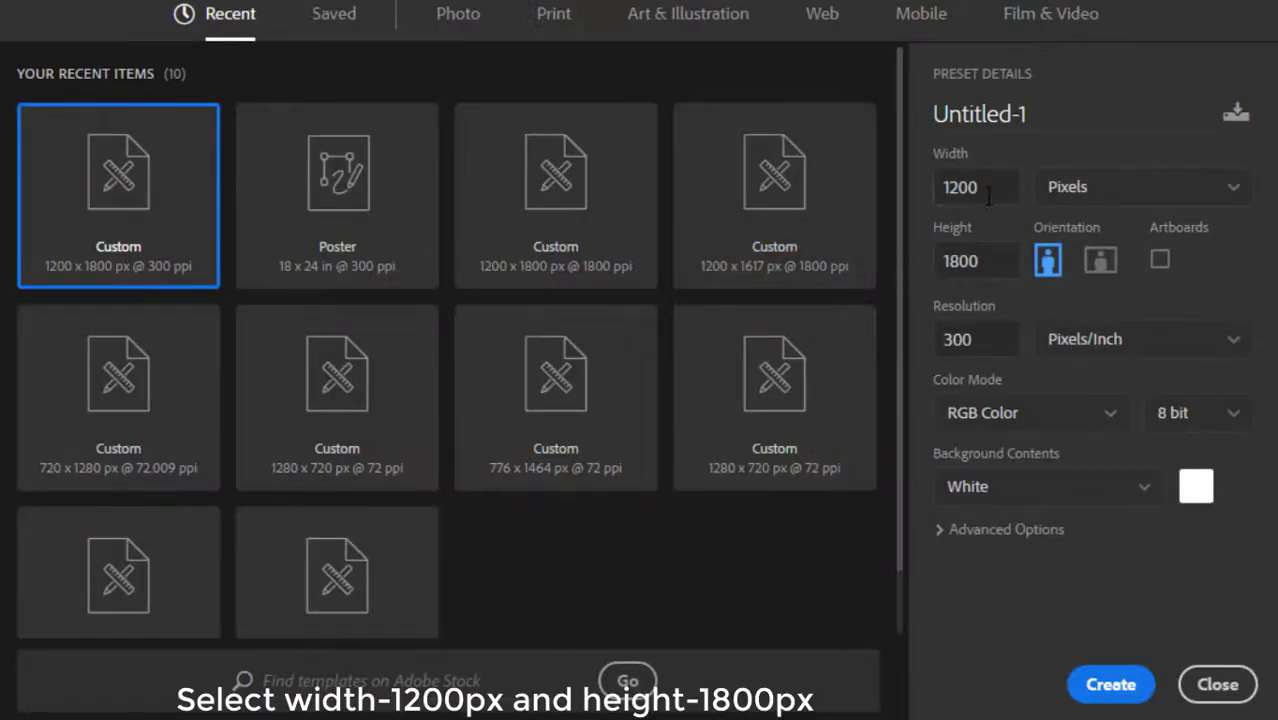
click(984, 258)
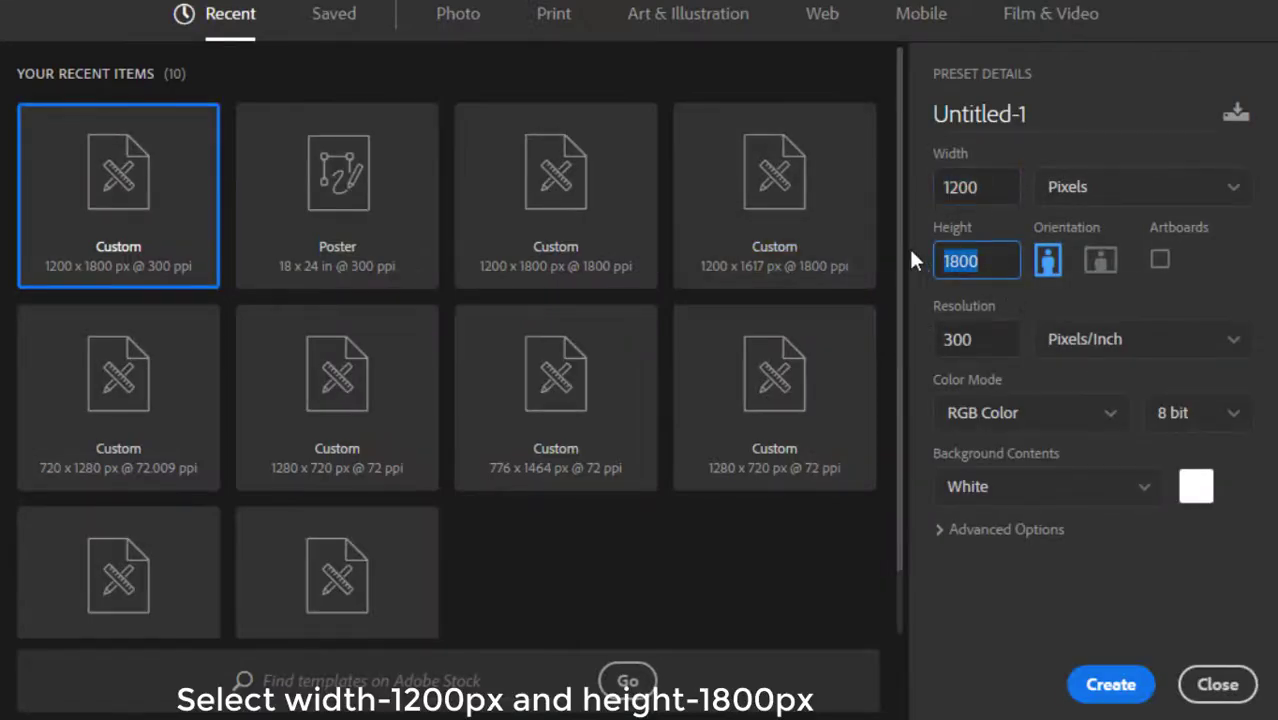
click(1105, 688)
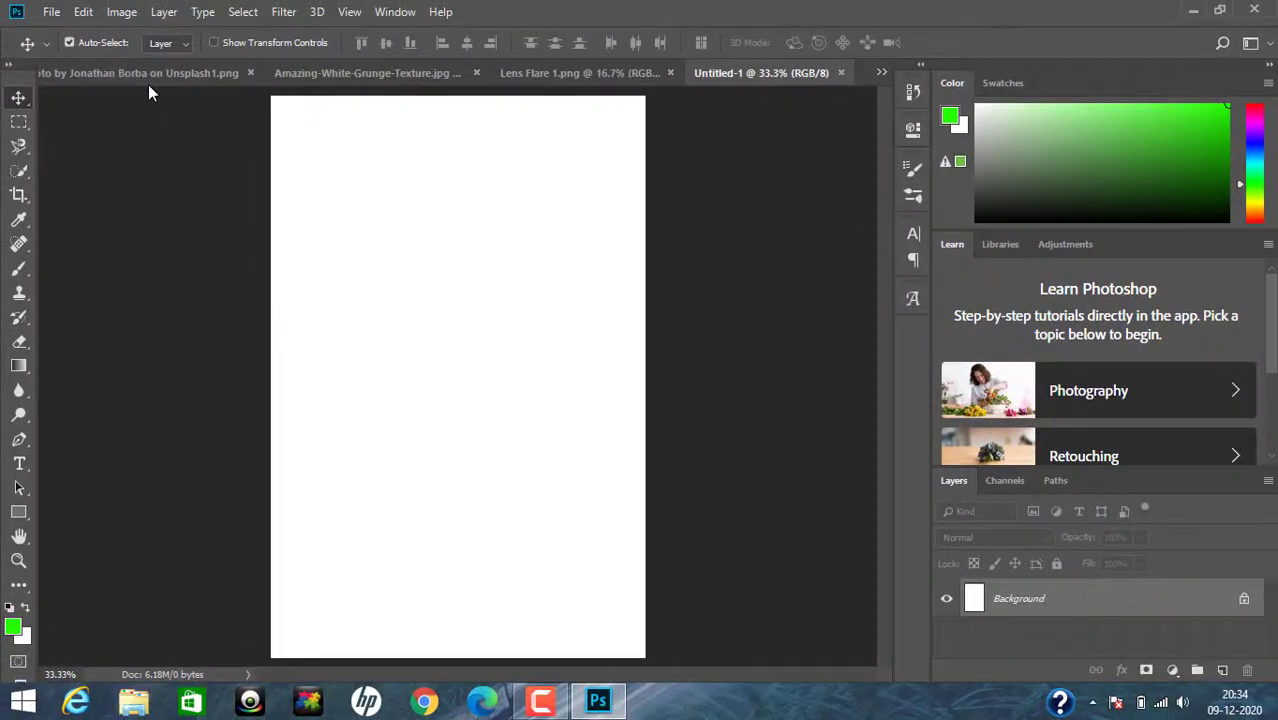
Drag the couple cutout into Untitled-1, scaling it to 56.17% near the canvas bottom.
click(150, 73)
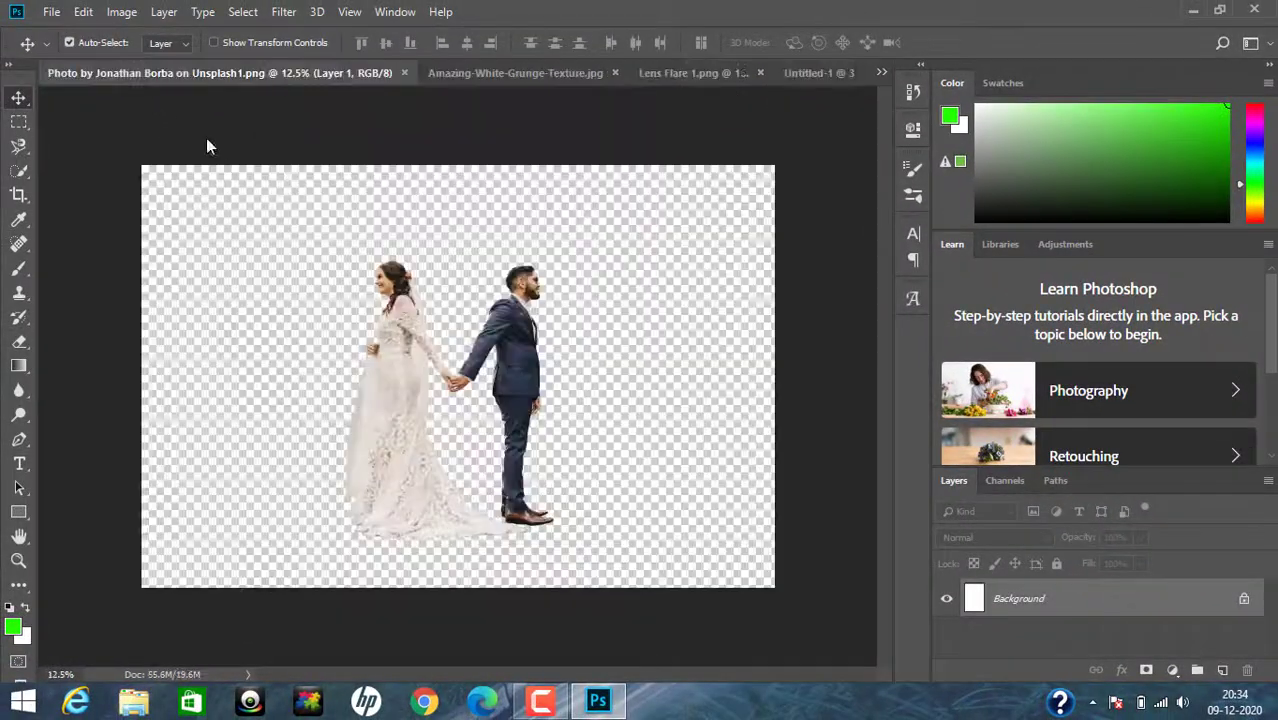
mouse_move(404, 349)
mouse_down()
mouse_move(388, 275)
mouse_move(521, 213)
mouse_move(457, 360)
mouse_up()
key(ctrl+minus)
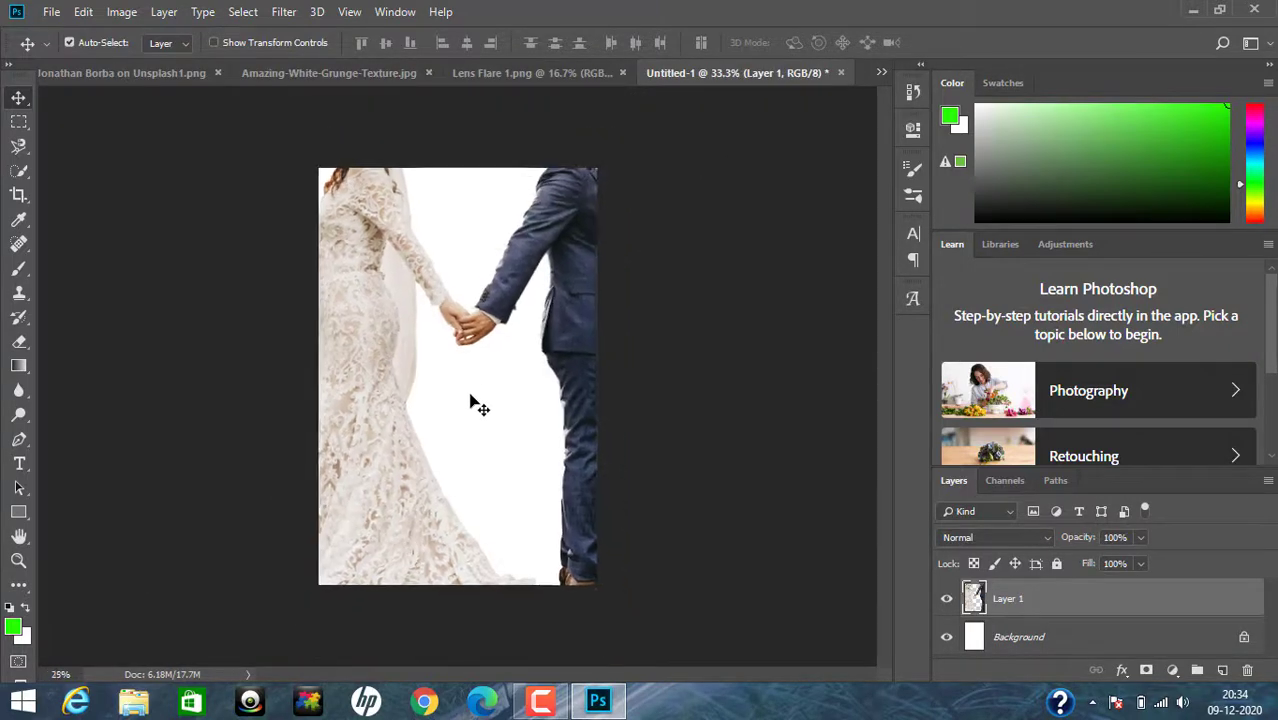
key(ctrl+minus)
key(ctrl+t)
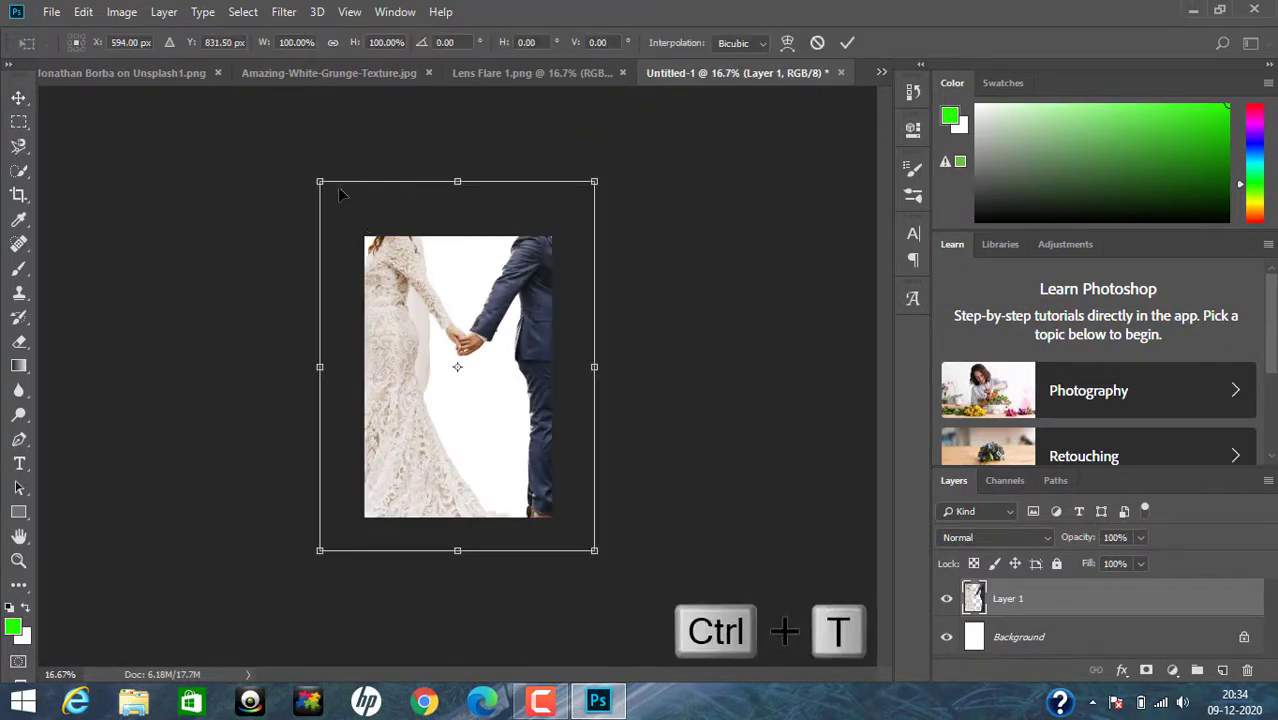
drag(320, 181, 436, 336)
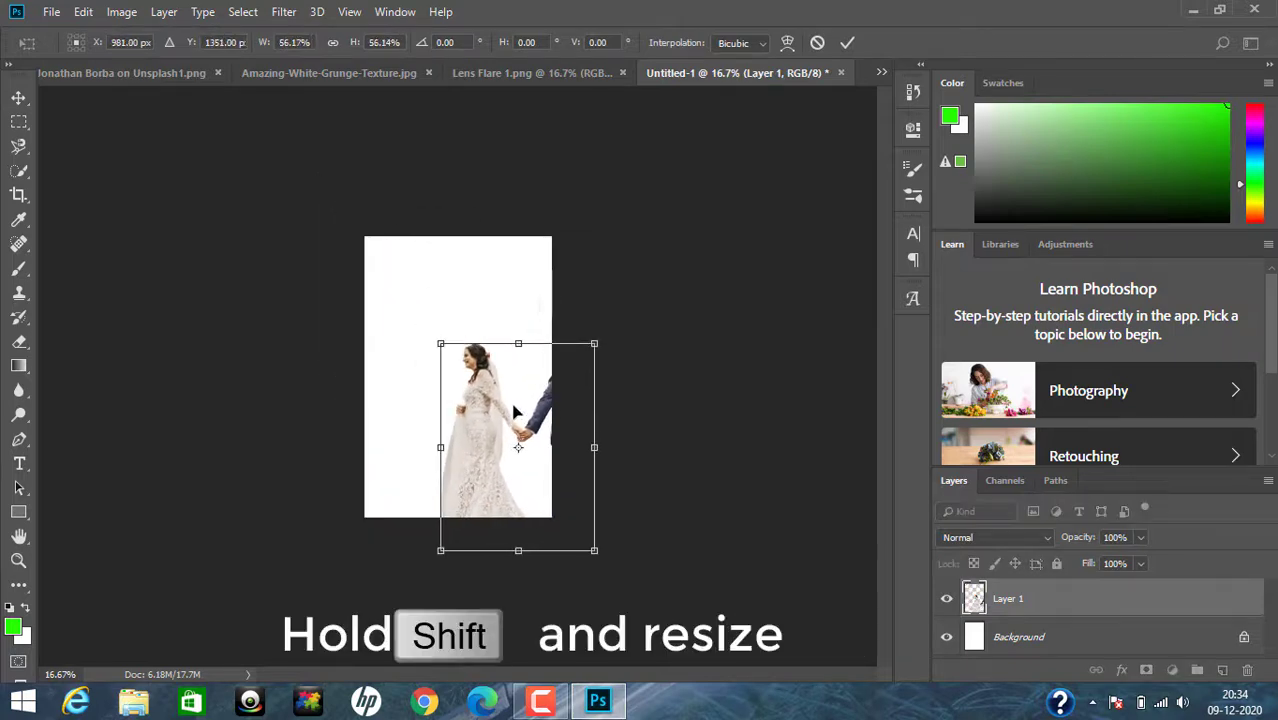
drag(519, 401, 463, 419)
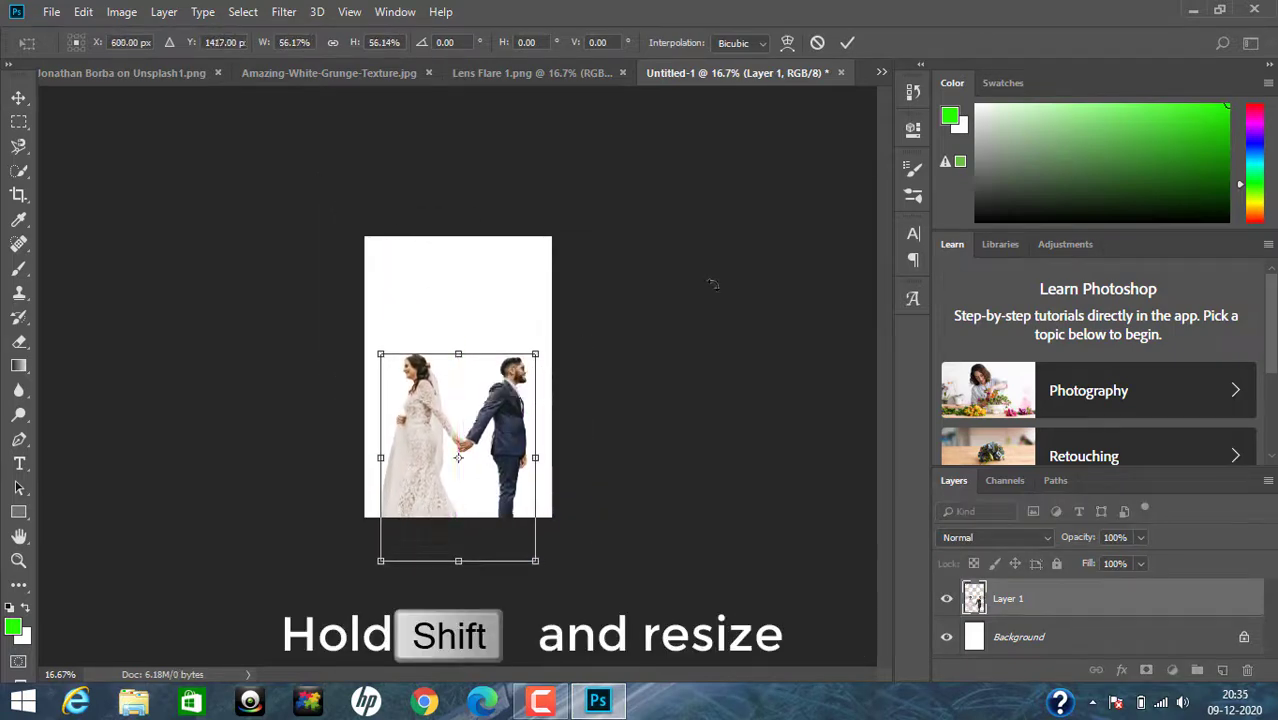
click(846, 42)
key(ctrl+plus)
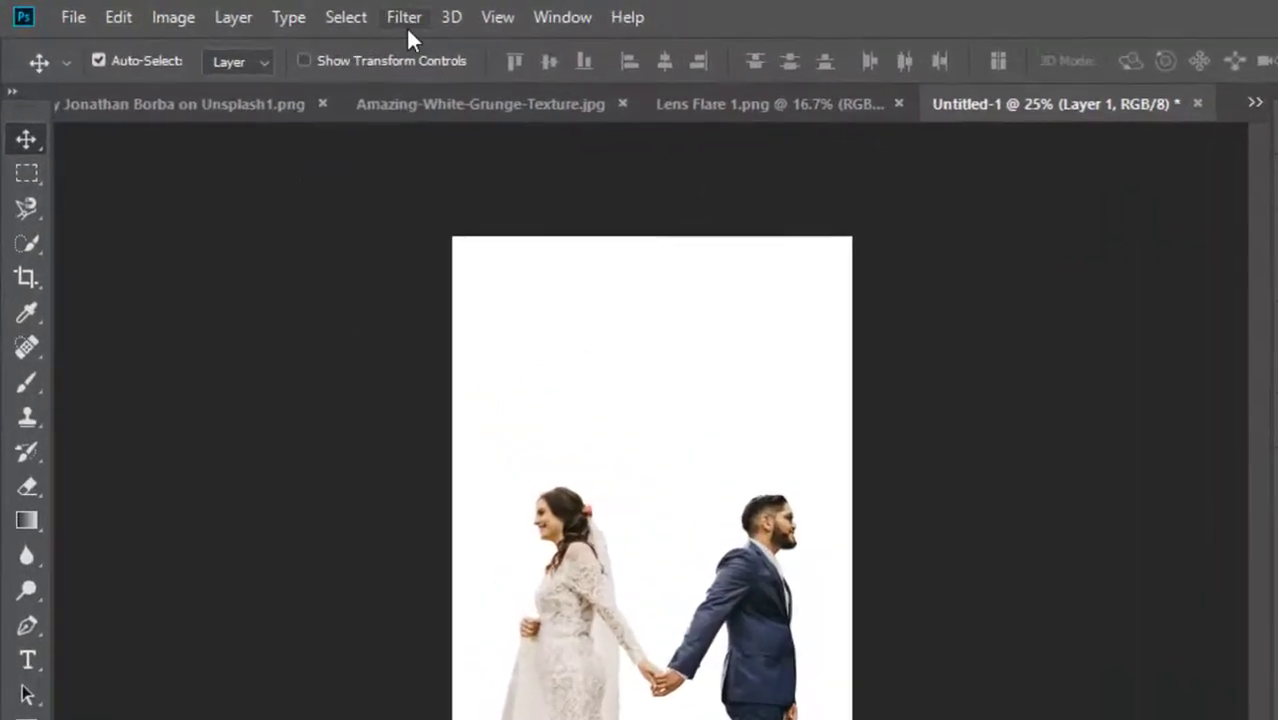
Convert Layer 1 with the Camera Raw Filter's Black & White treatment.
click(284, 14)
click(472, 177)
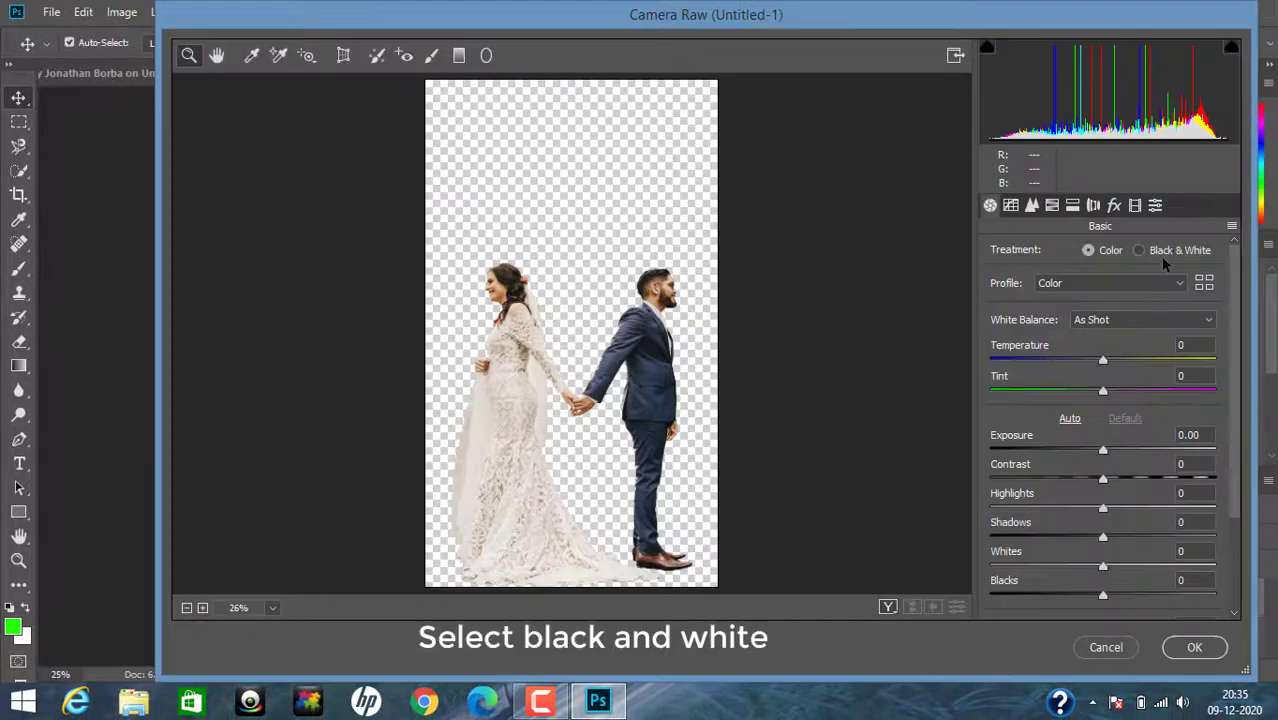
click(1140, 251)
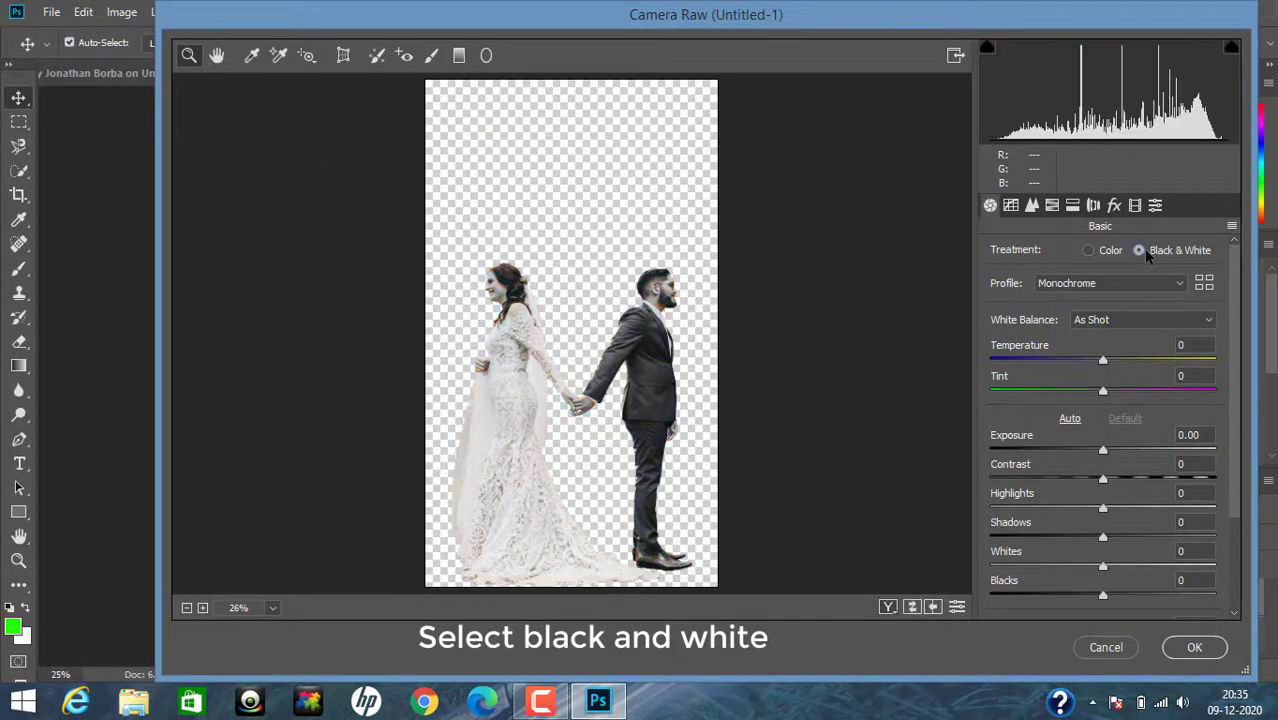
click(1194, 647)
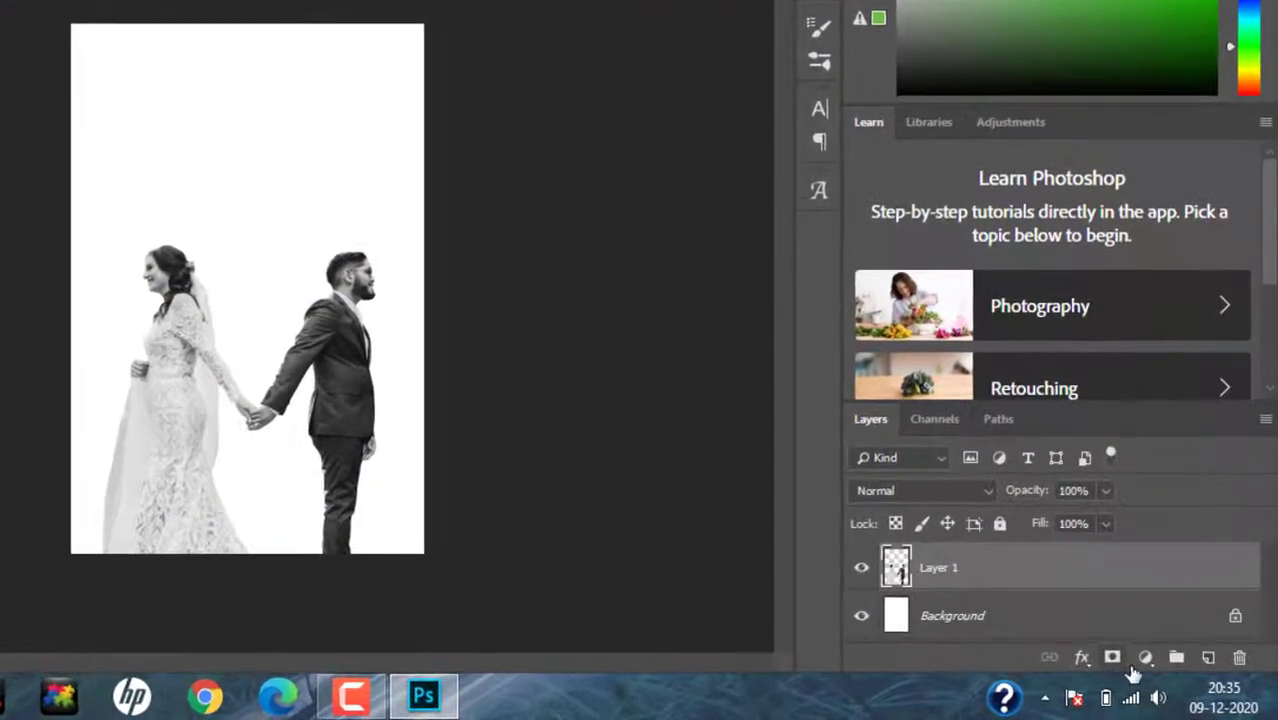
Add a Curves 1 adjustment layer with the midpoint pulled down to deepen midtones.
click(1145, 658)
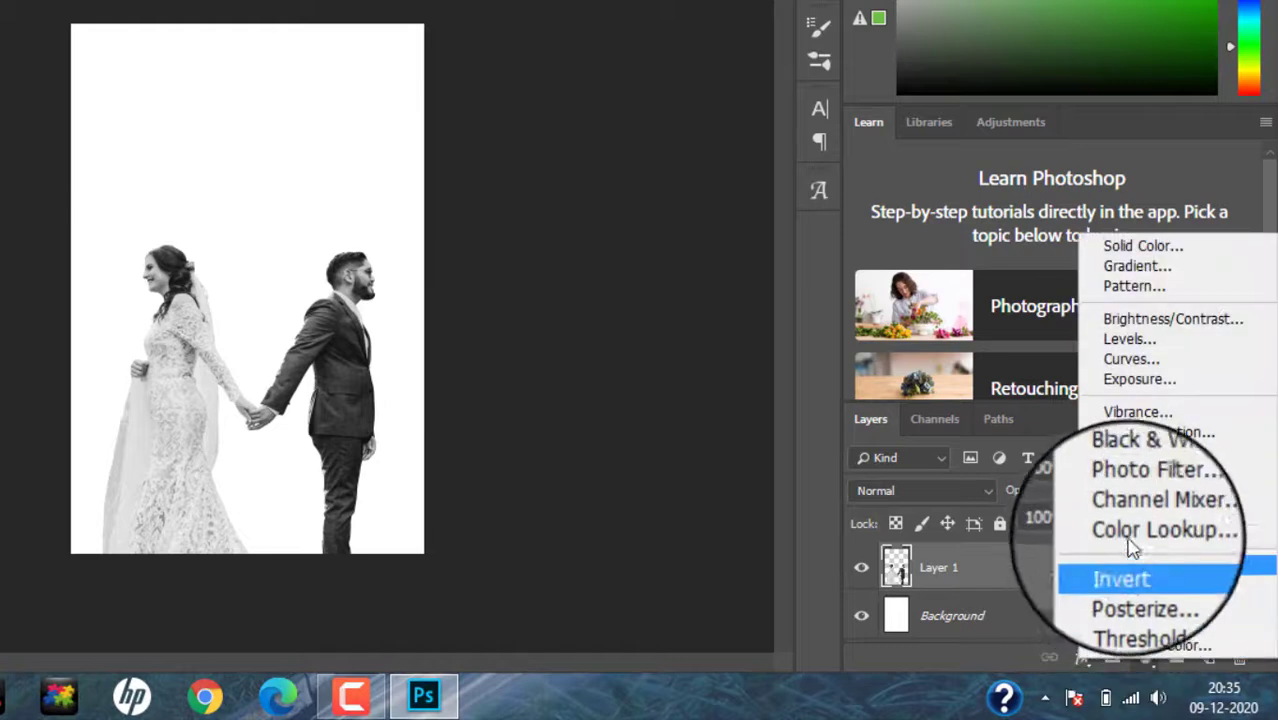
click(1123, 363)
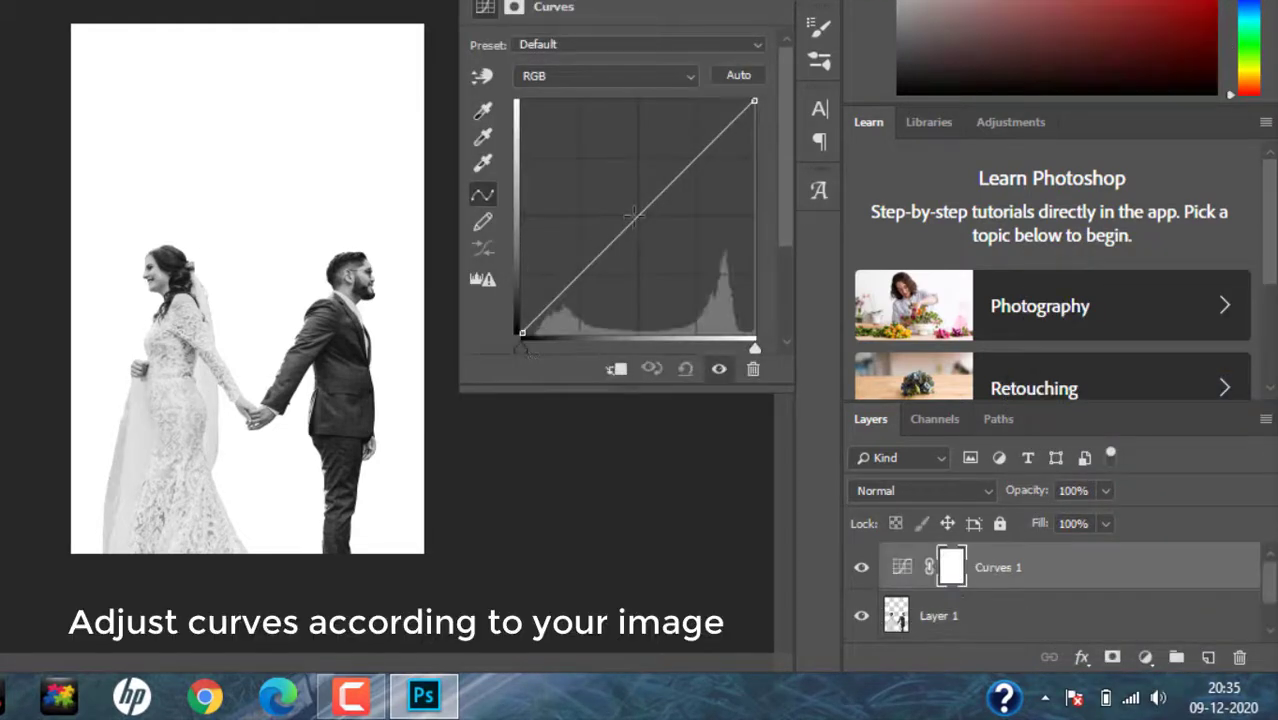
drag(640, 213, 658, 238)
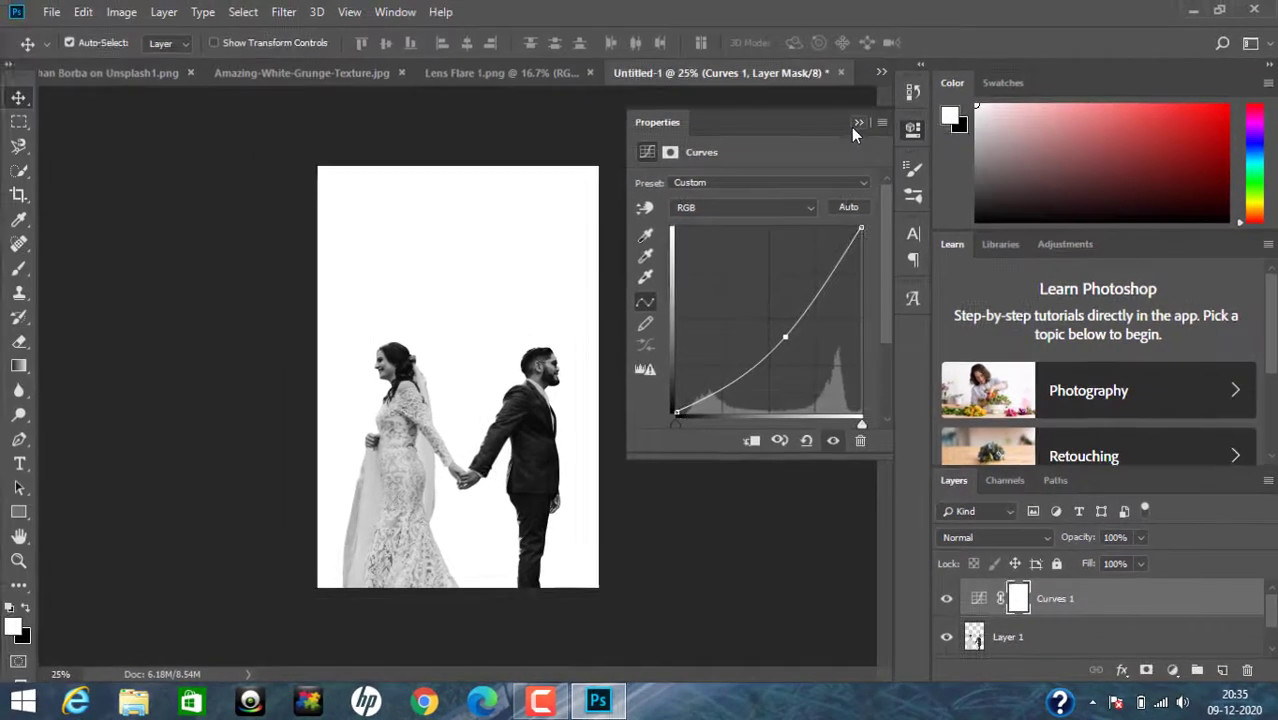
click(851, 126)
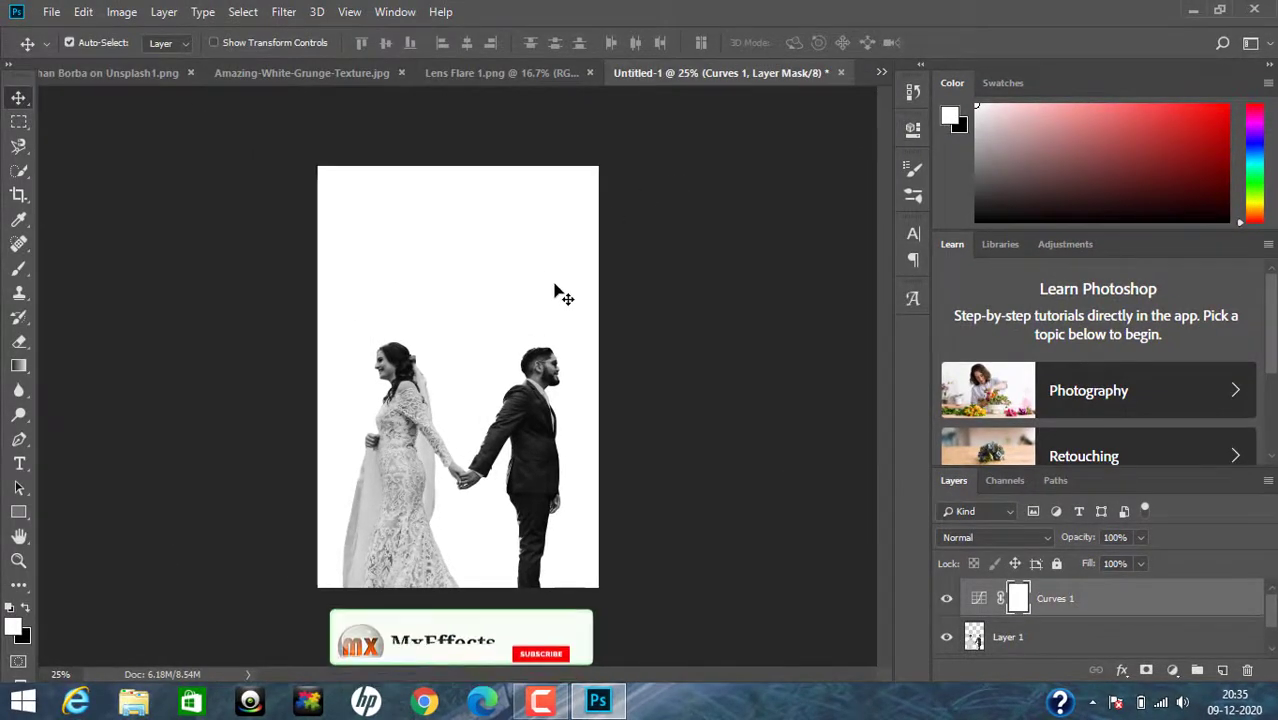
Bring in the white grunge texture as Layer 2, rotated 90° and scaled to fill the canvas.
click(321, 74)
mouse_move(445, 464)
mouse_down()
mouse_move(472, 325)
mouse_move(516, 426)
mouse_up()
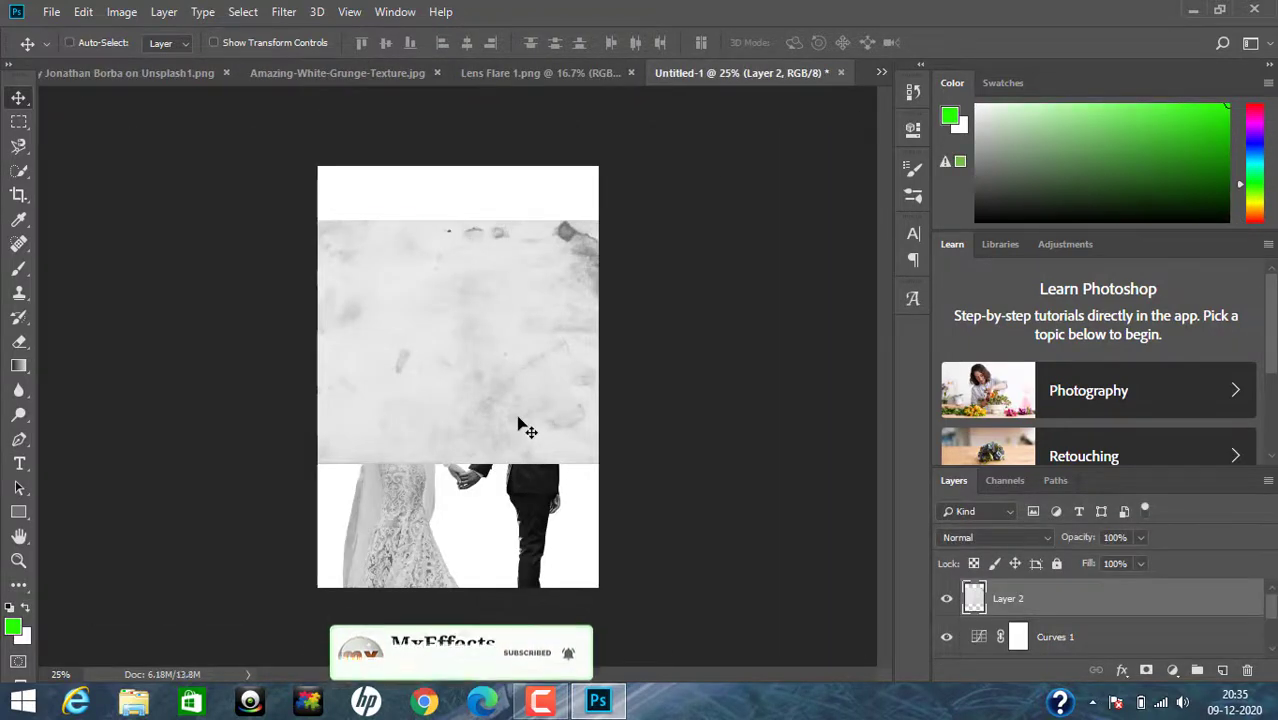
key(ctrl+t)
mouse_move(649, 219)
mouse_down()
mouse_move(599, 491)
mouse_move(571, 523)
mouse_up()
drag(458, 463, 273, 148)
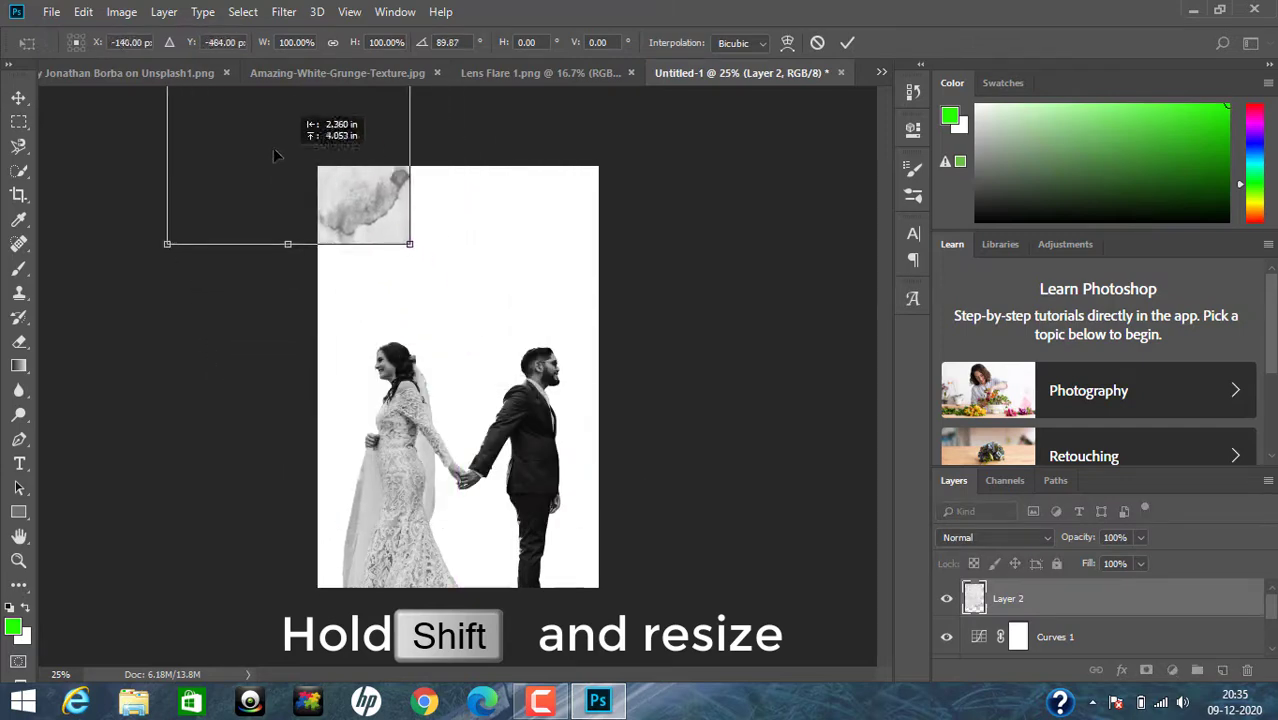
mouse_move(399, 229)
mouse_down()
mouse_move(850, 705)
mouse_move(790, 545)
mouse_up()
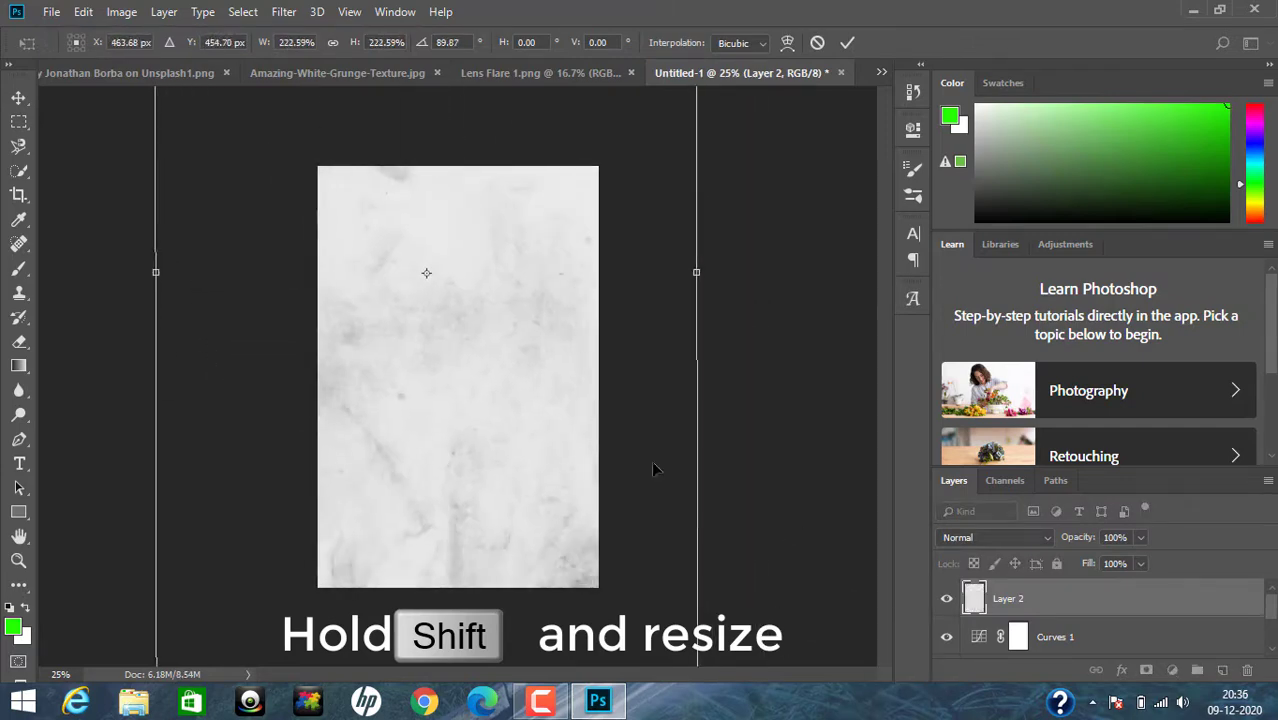
click(847, 43)
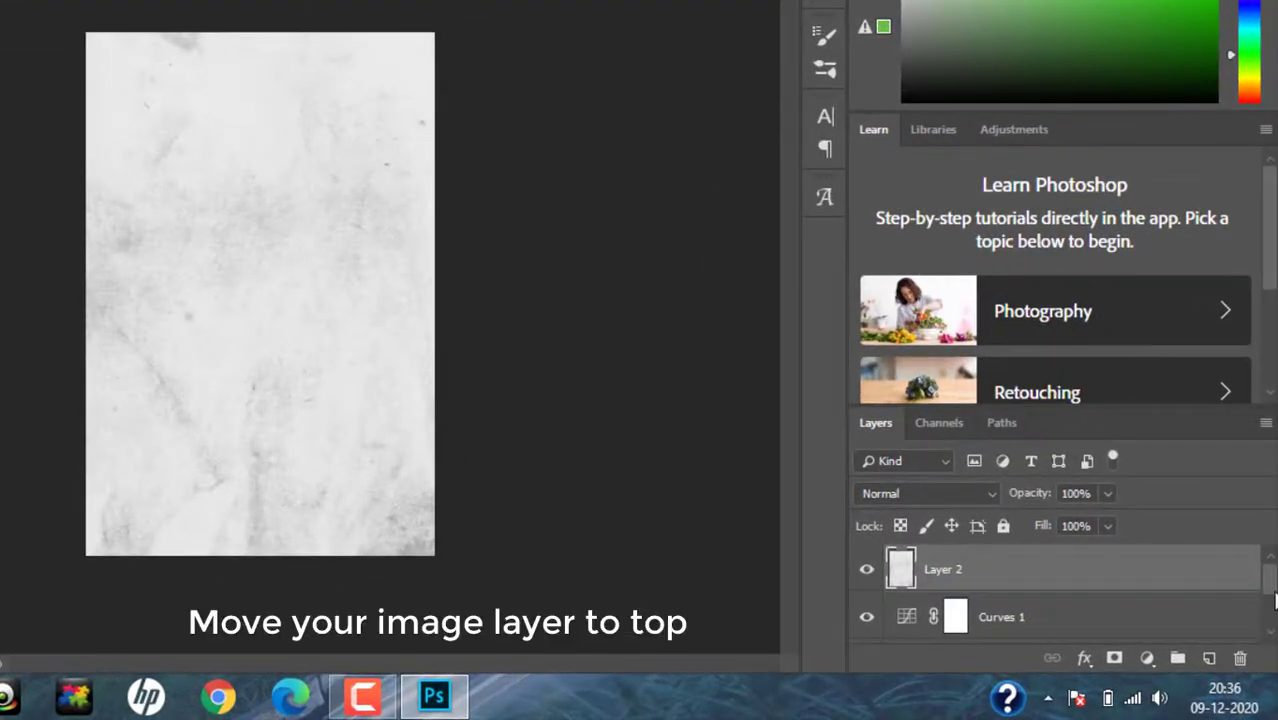
Move the couple's Layer 1 above the grunge texture layer.
scroll(1272, 604, down, 2)
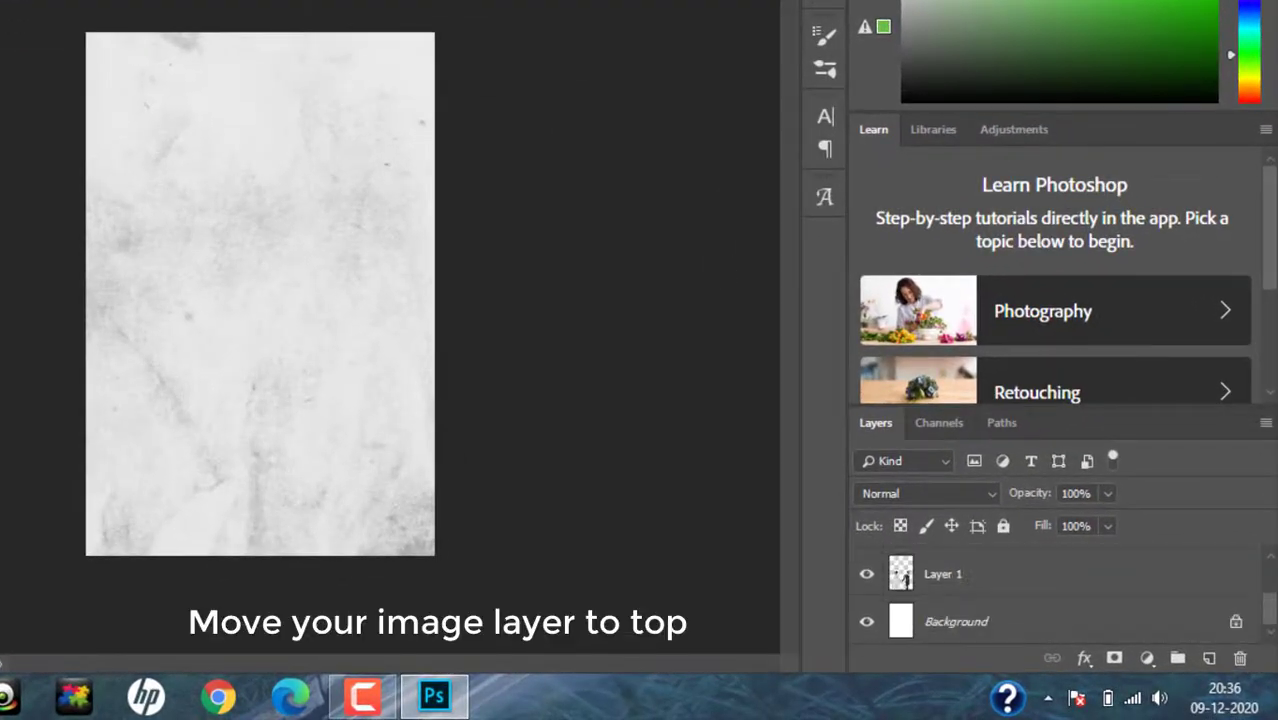
click(1113, 593)
mouse_move(1066, 584)
mouse_down()
mouse_move(1049, 506)
mouse_move(1027, 558)
mouse_up()
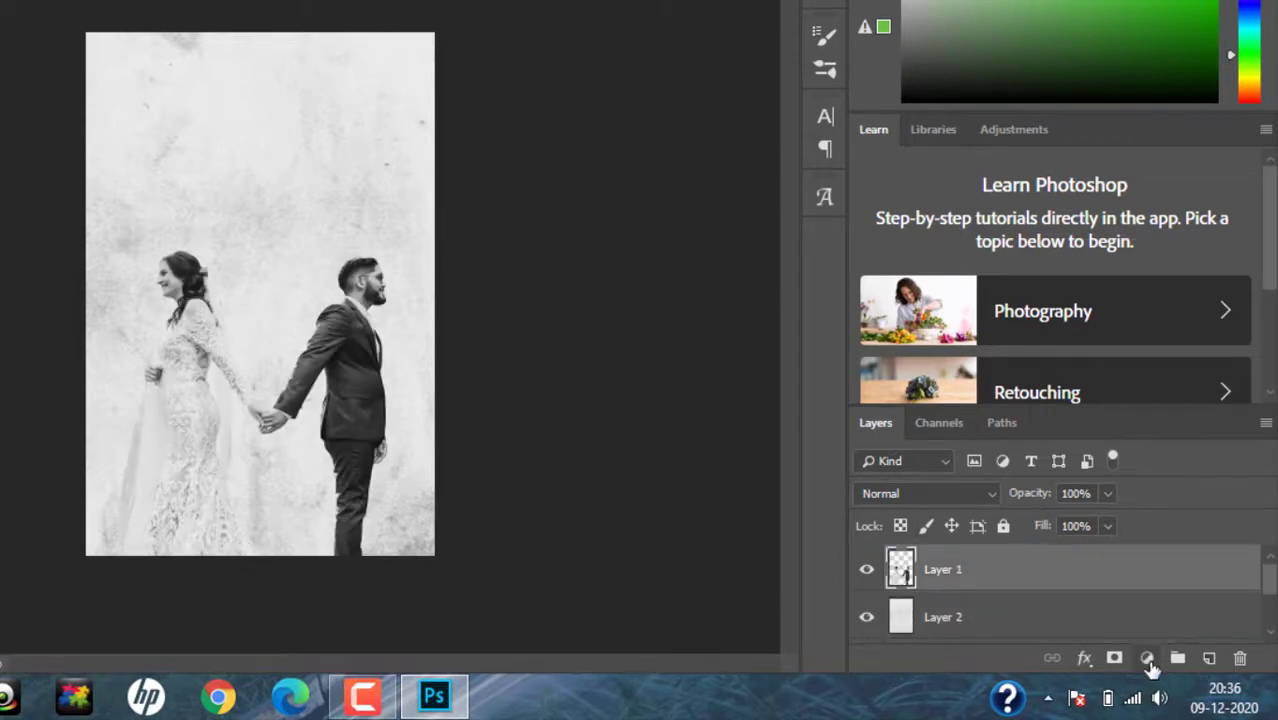
Add a Color Lookup 1 adjustment layer using the 3Strip.look 3DLUT file.
click(1147, 658)
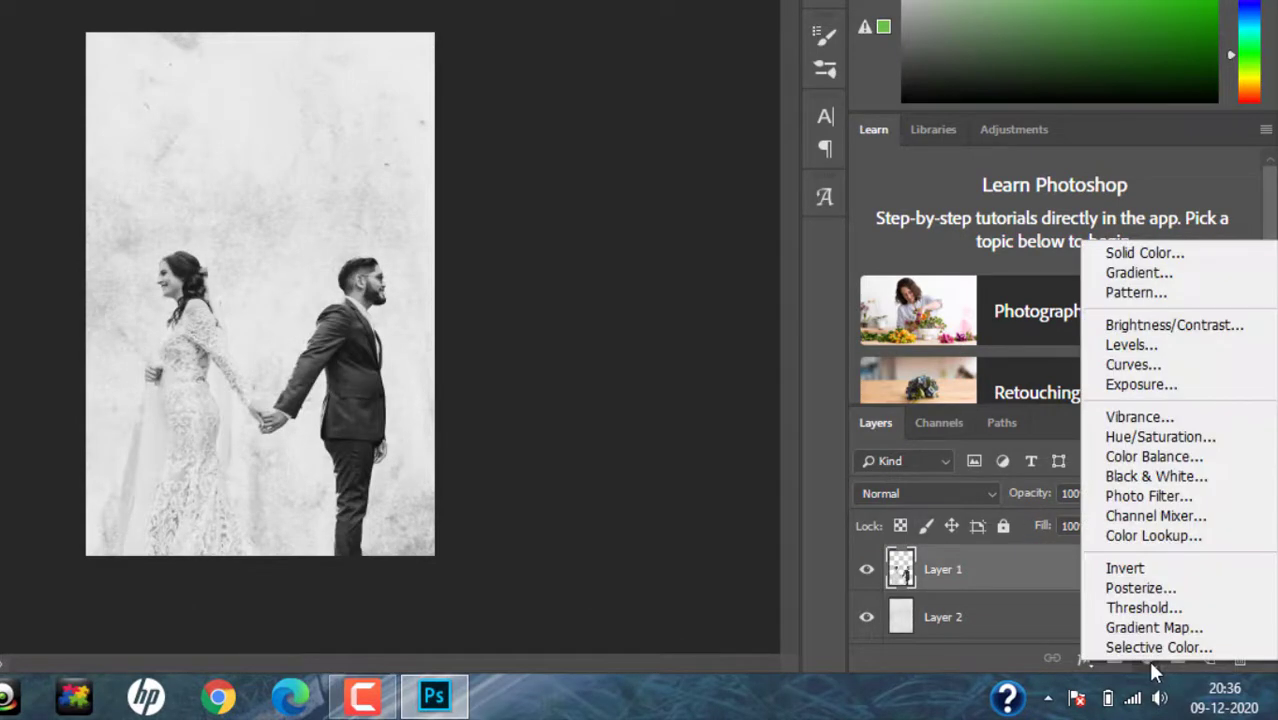
click(1155, 541)
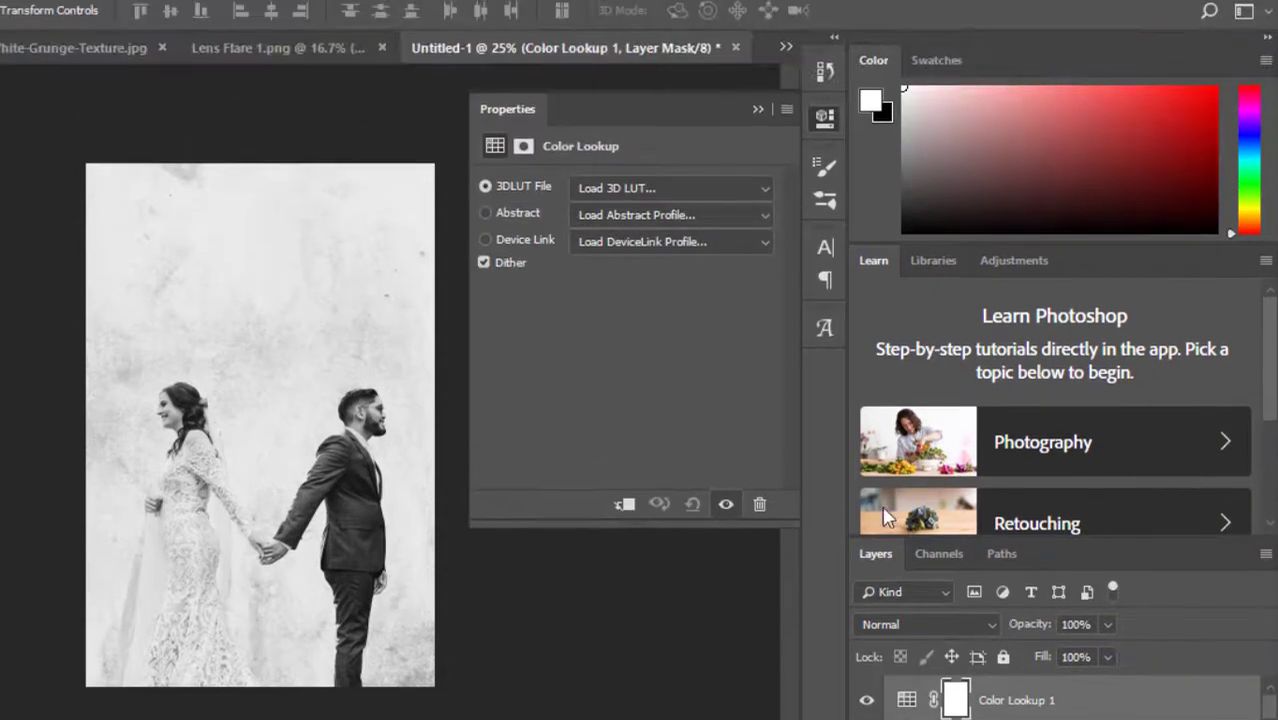
click(655, 190)
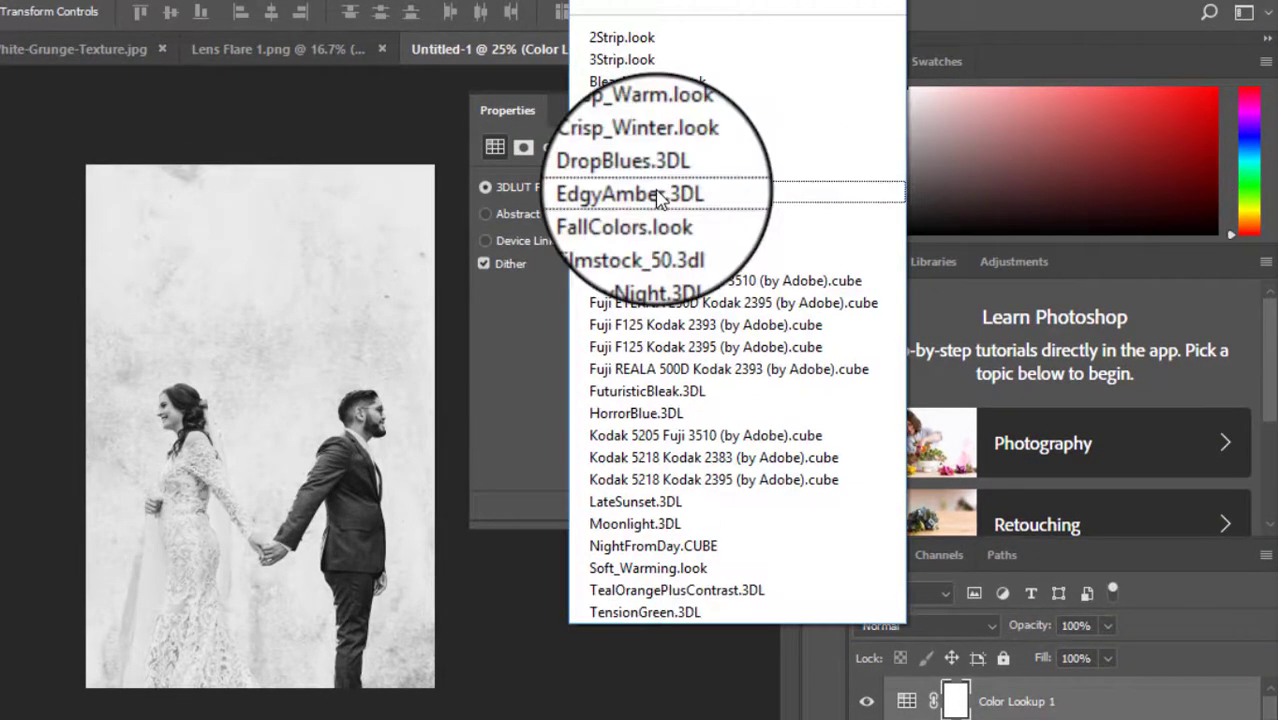
click(625, 56)
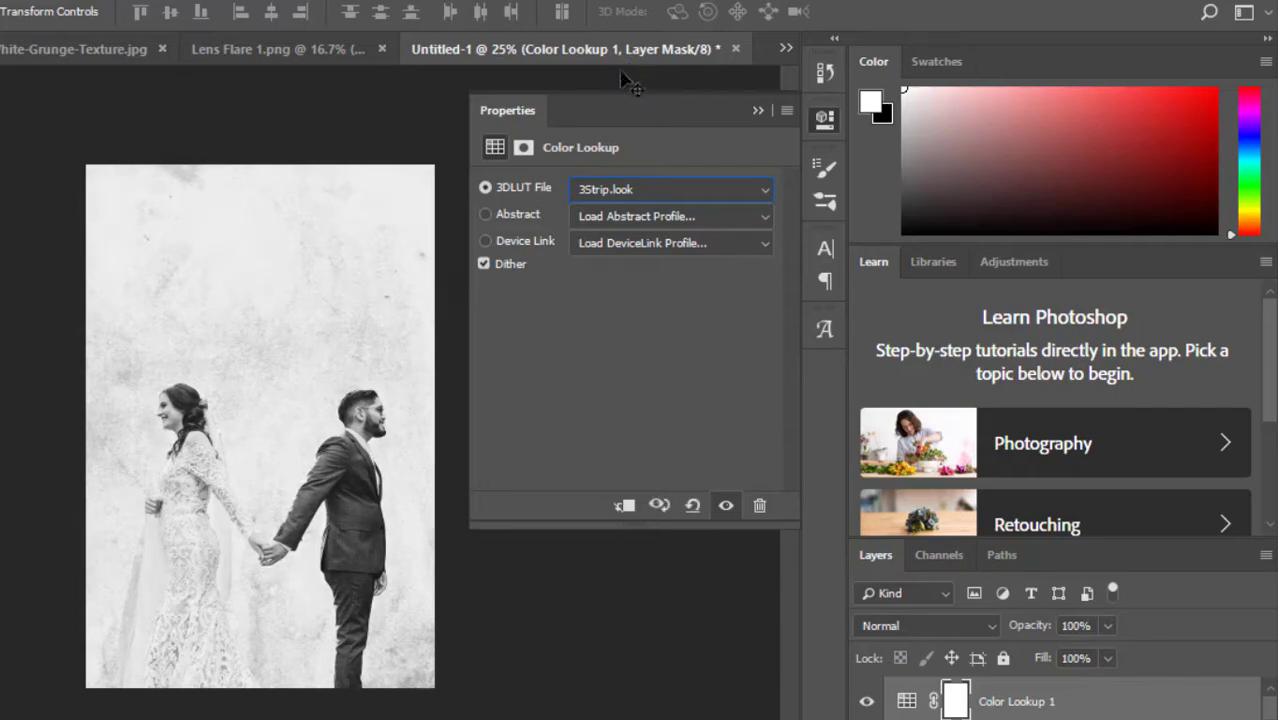
click(757, 110)
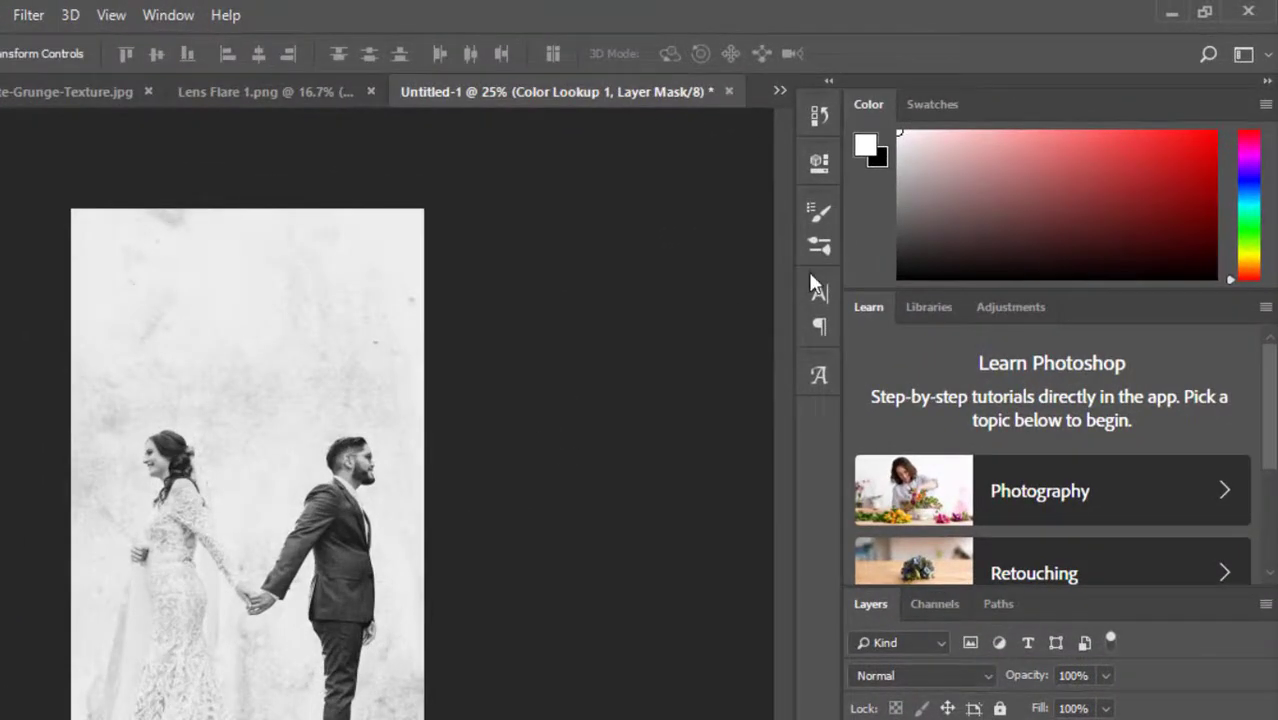
Set type to Lovelace Trial Medium, tracking -120, kerning 0, with all caps off.
click(826, 303)
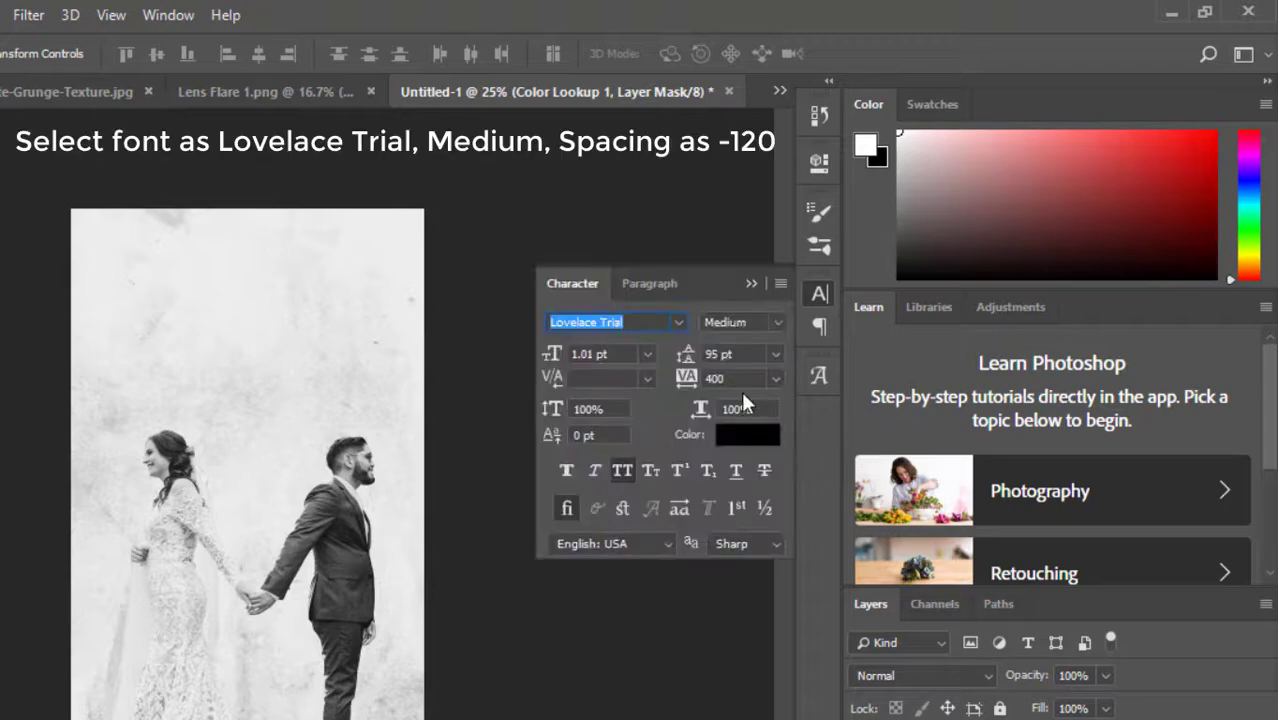
click(738, 377)
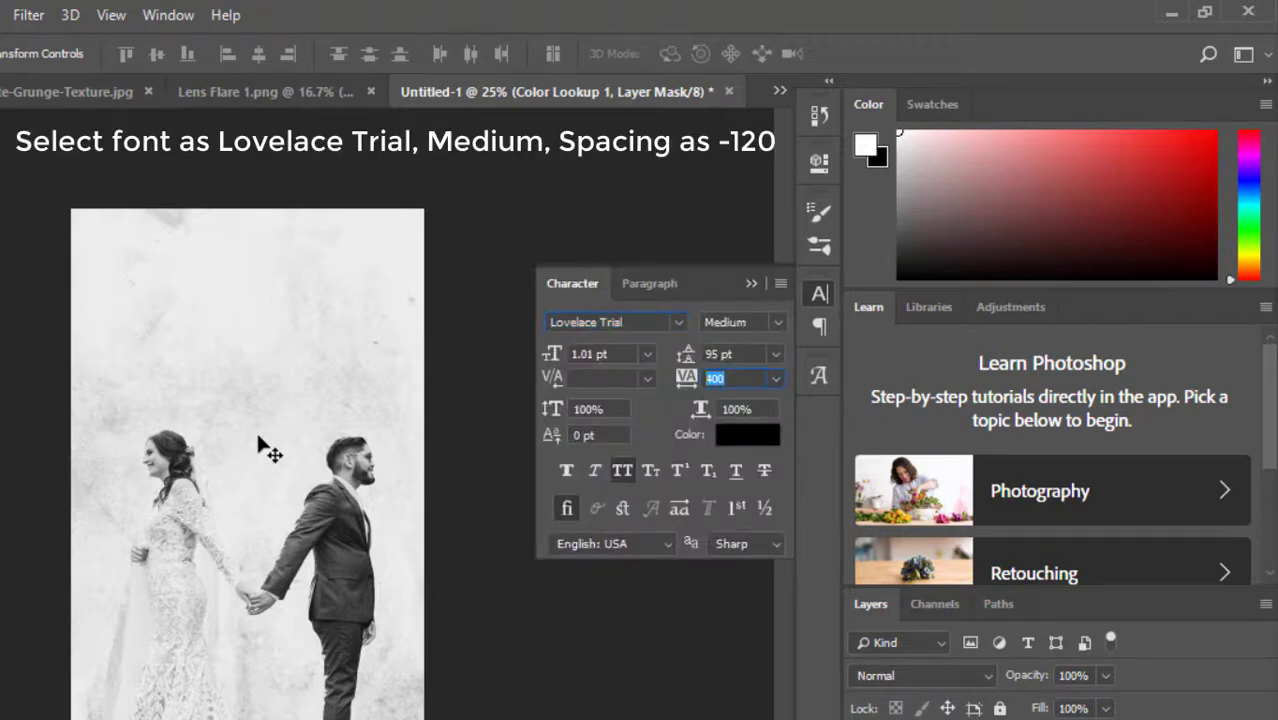
text(-120)
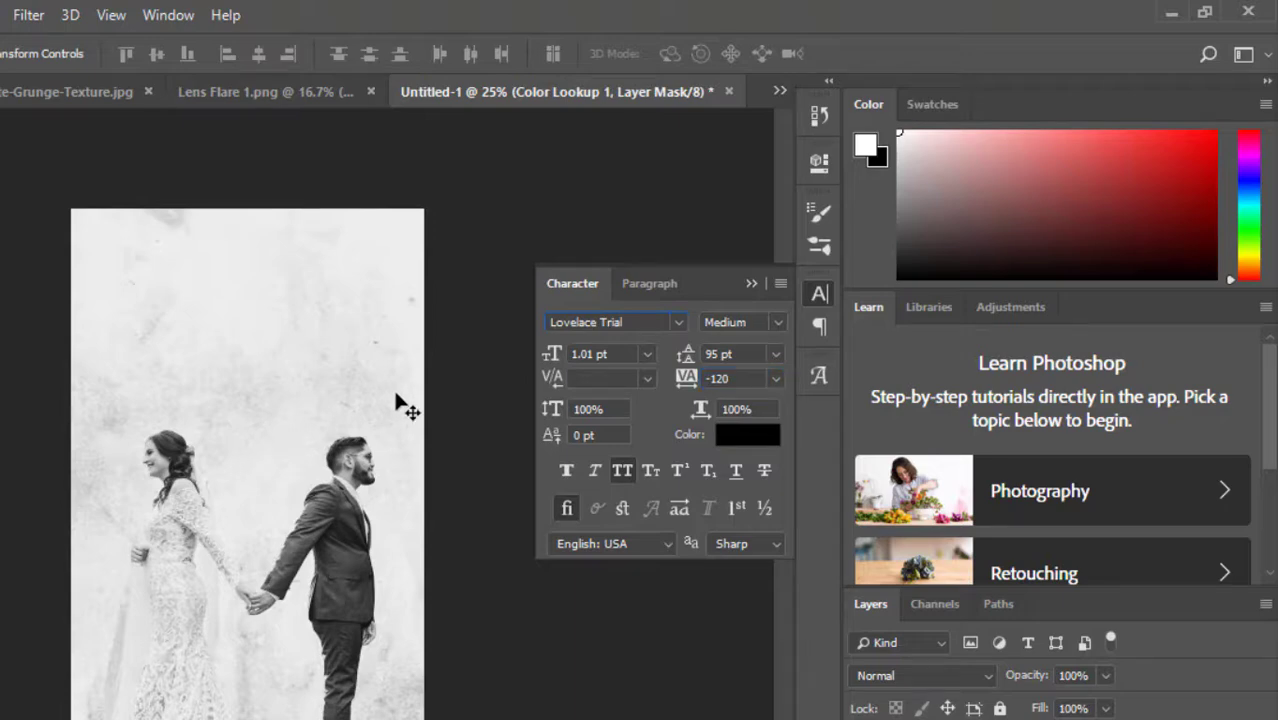
click(648, 378)
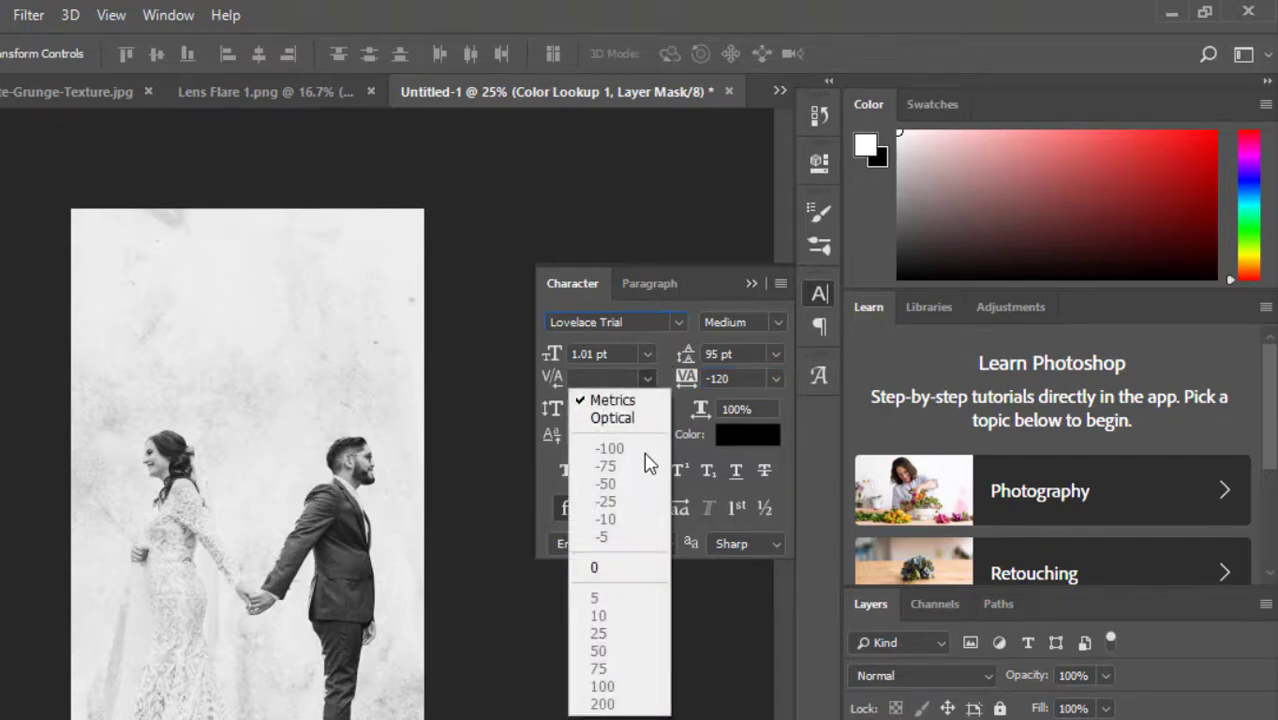
click(645, 567)
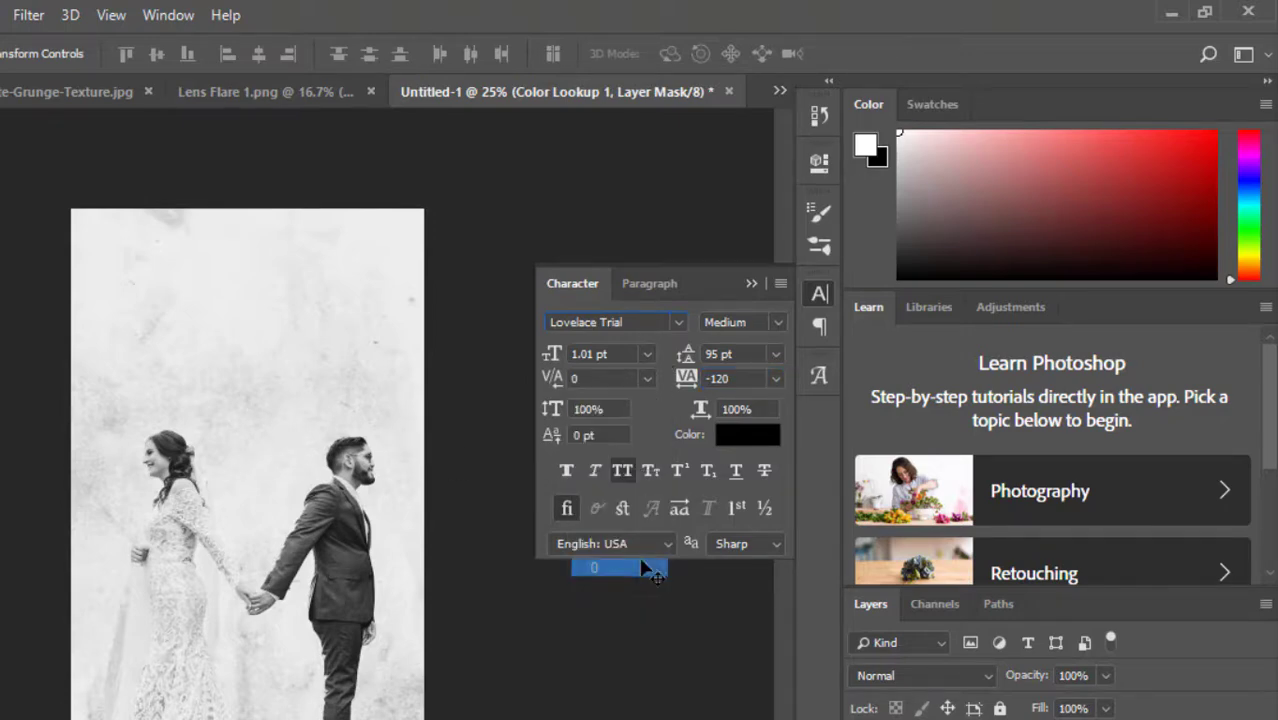
click(620, 470)
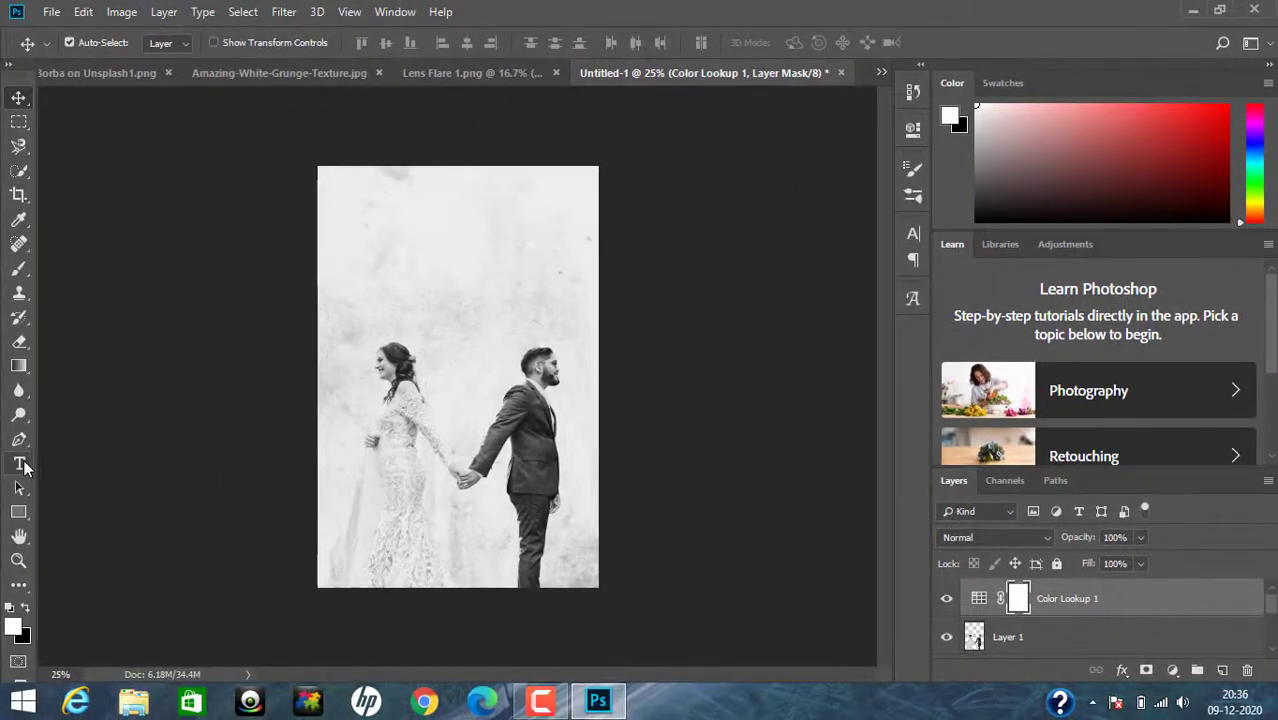
Add a text layer reading 'forever' on the poster.
click(19, 464)
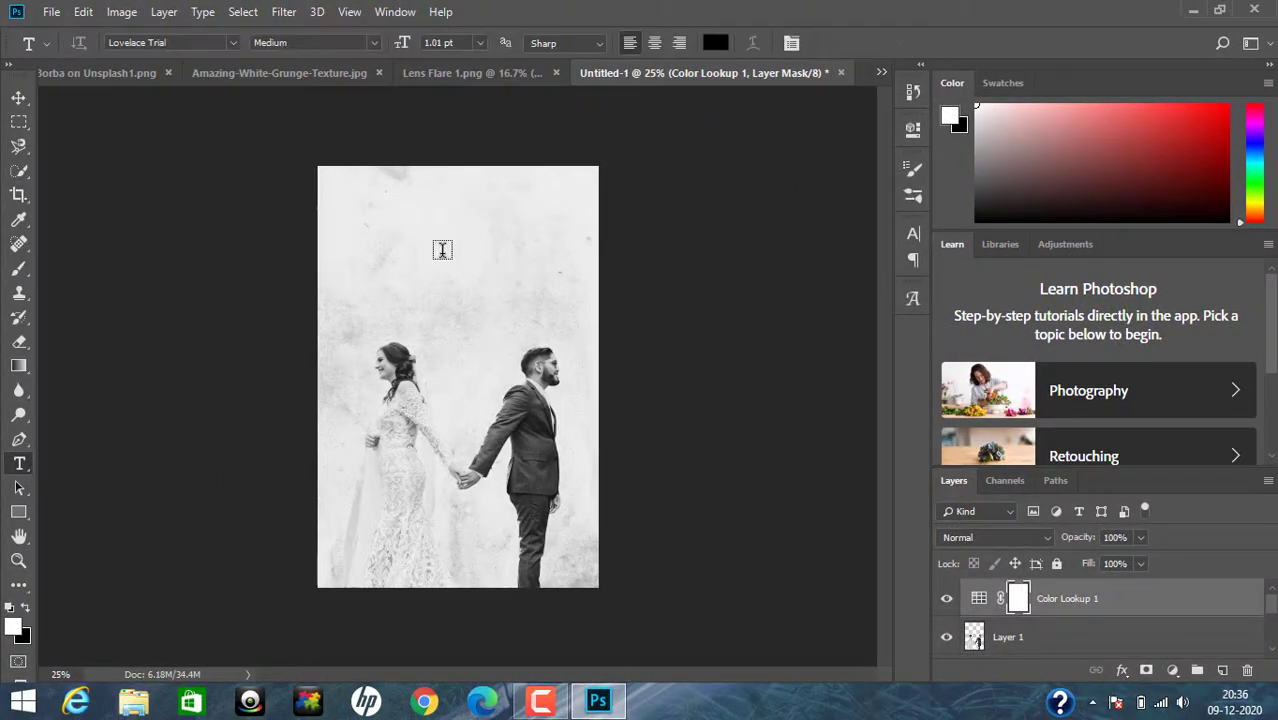
click(506, 418)
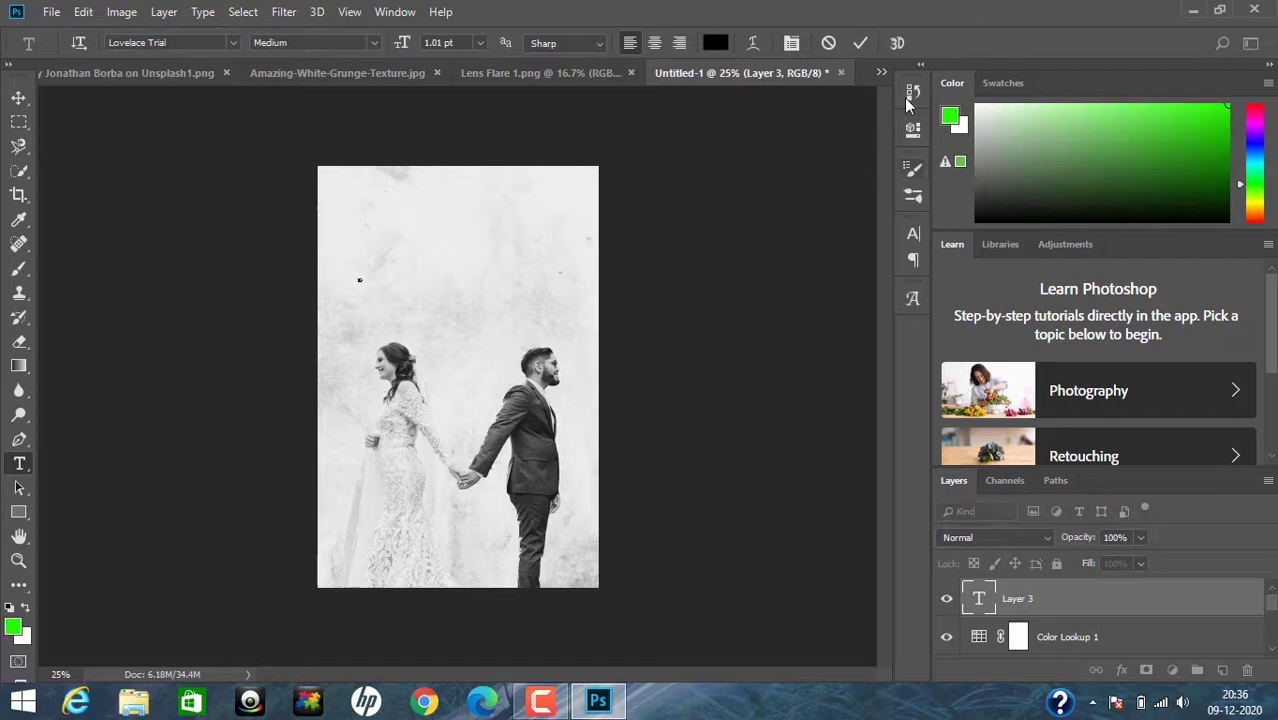
click(860, 43)
Enlarge 'forever' proportionally and move it to the top of the poster.
key(ctrl+t)
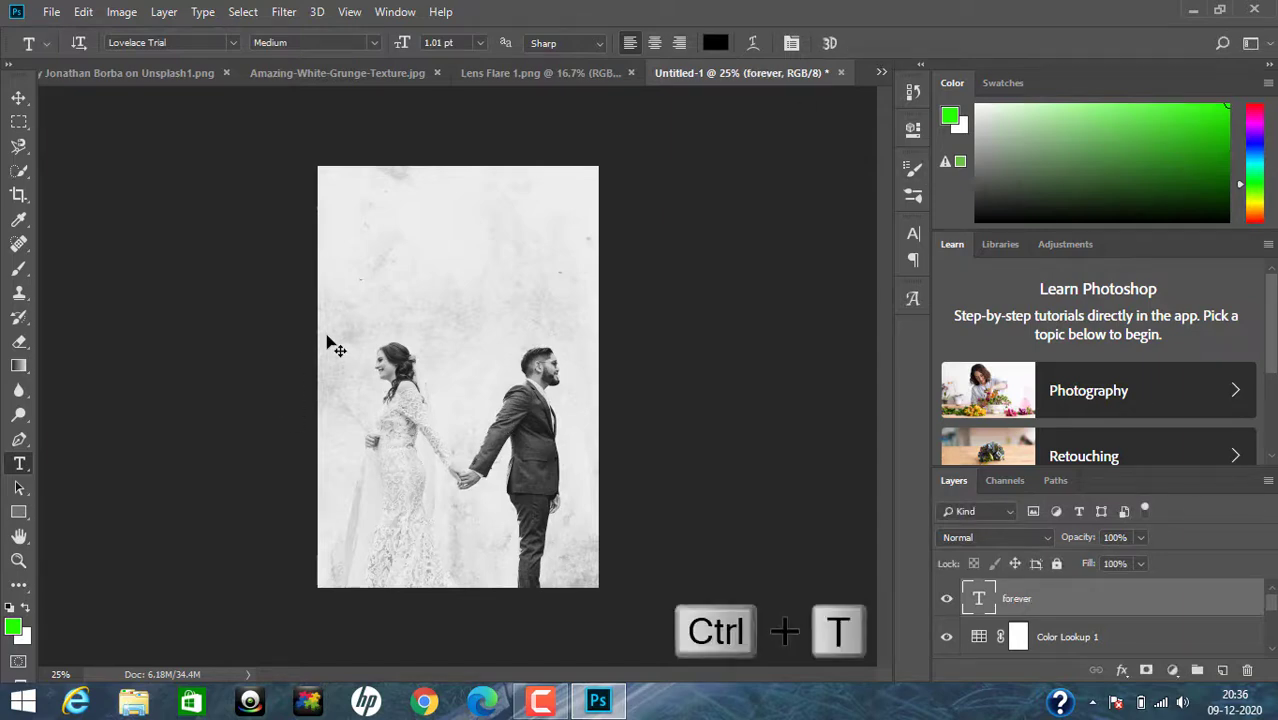
drag(365, 285, 608, 378)
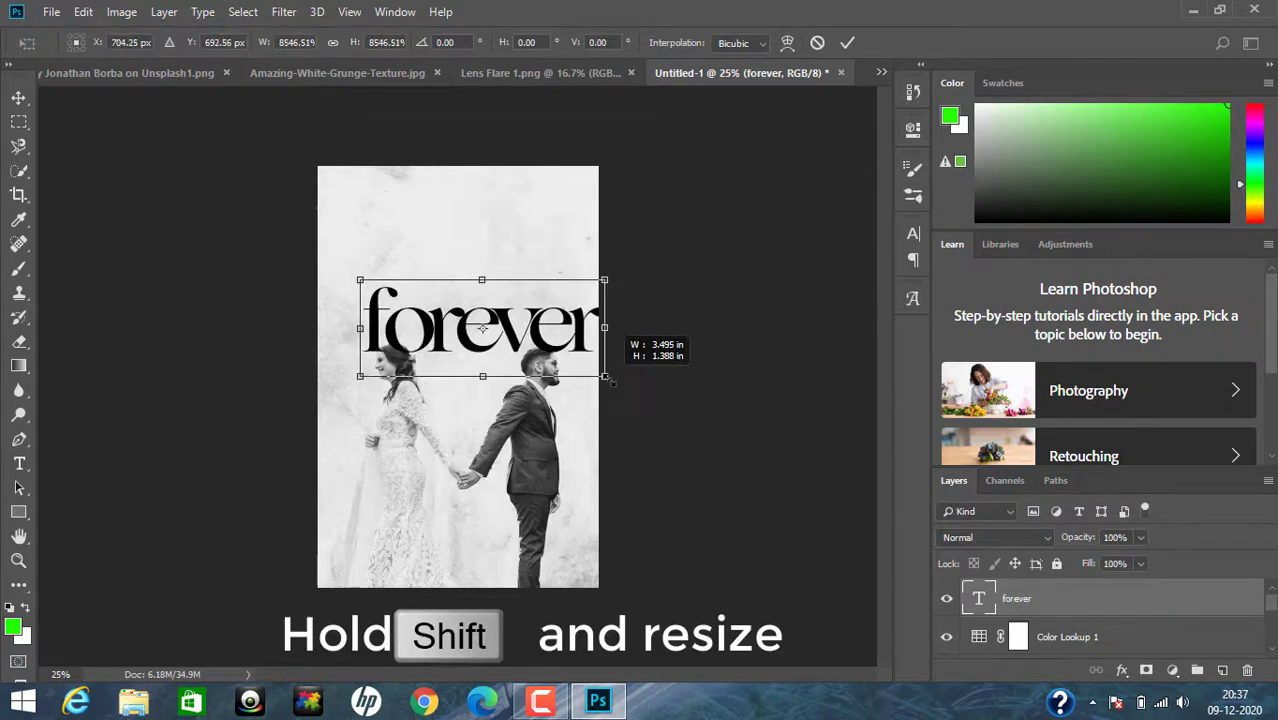
drag(500, 340, 459, 241)
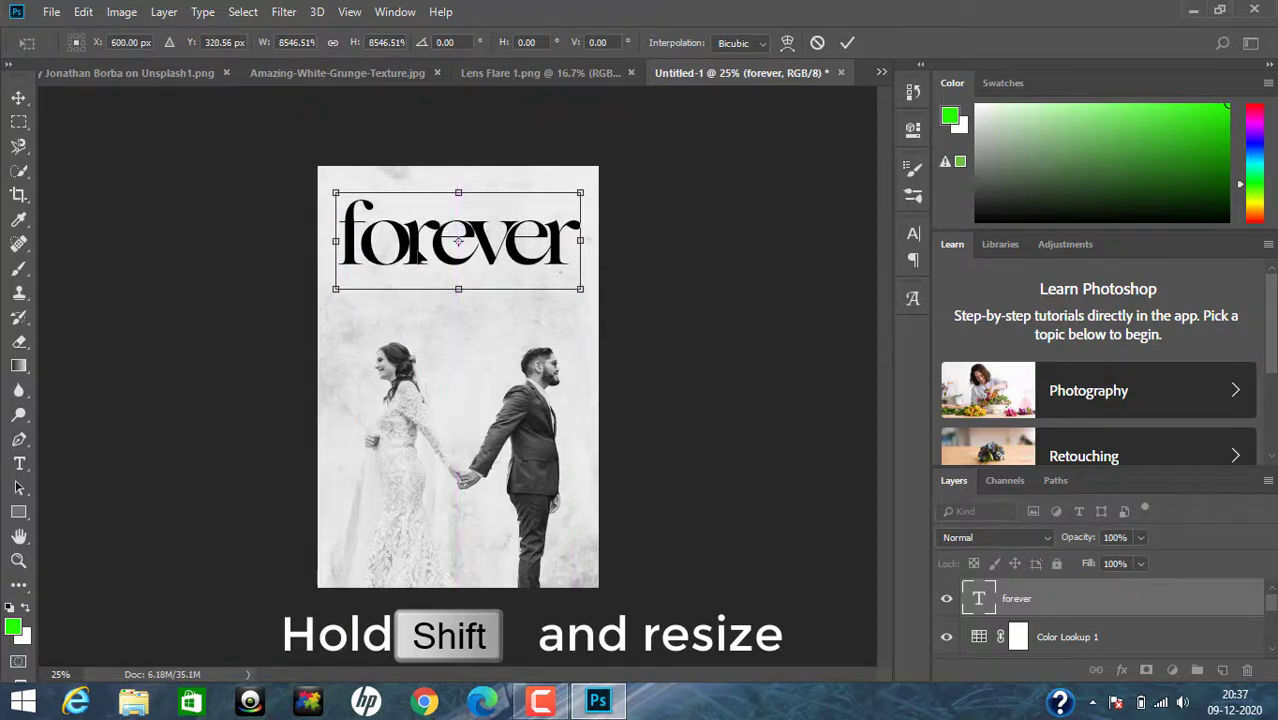
click(846, 45)
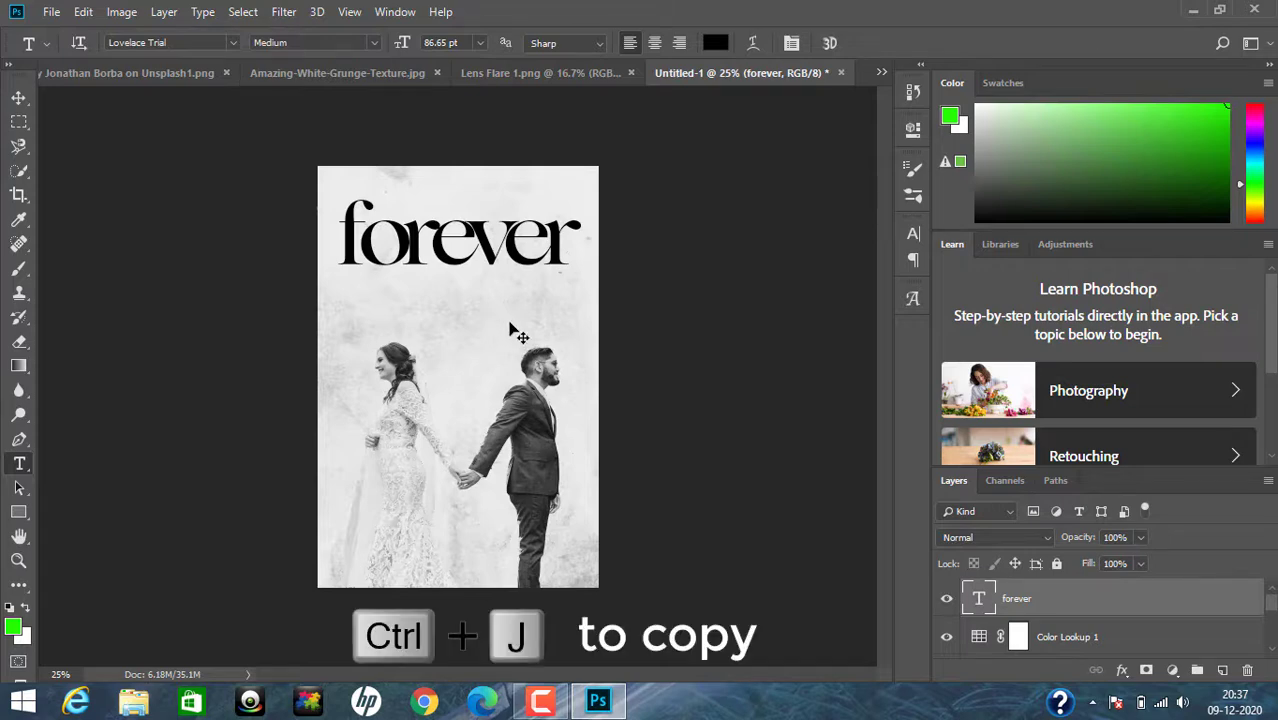
Duplicate it, retype the copy as 'the', and shrink it to 50.36% above 'forever'.
key(ctrl+j)
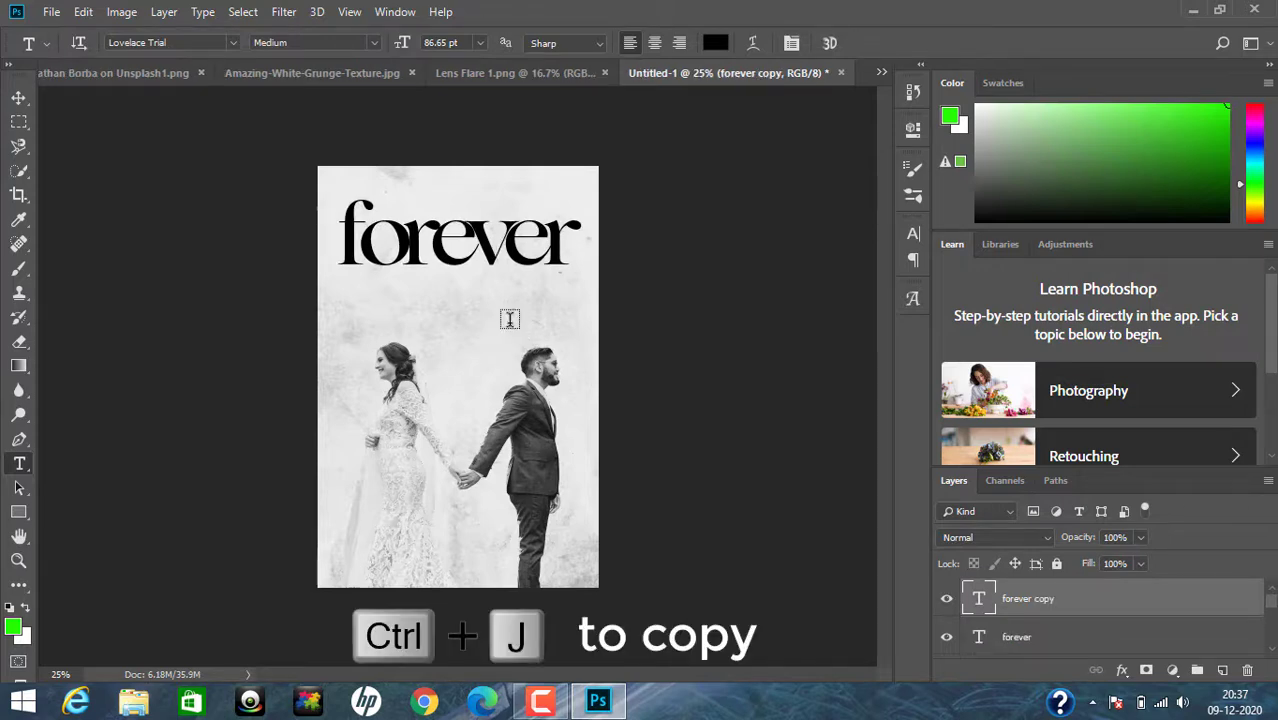
double_click(419, 257)
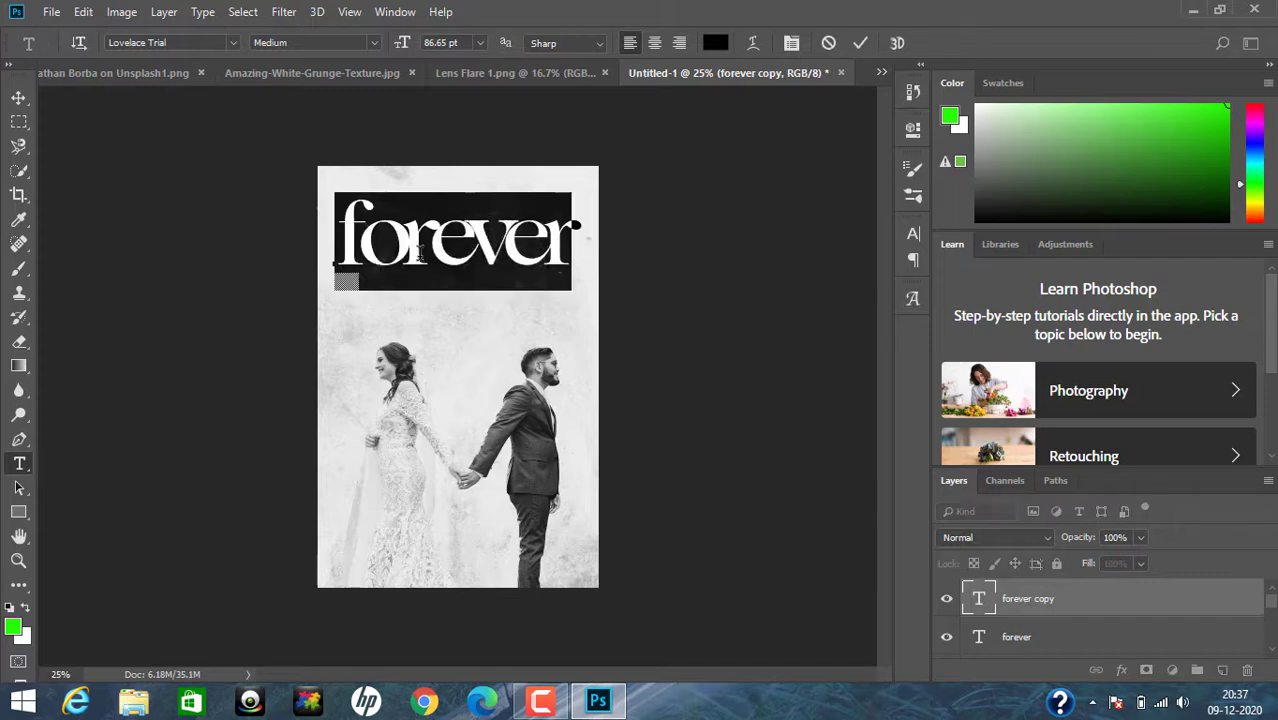
key(BackSpace)
text(the)
click(858, 42)
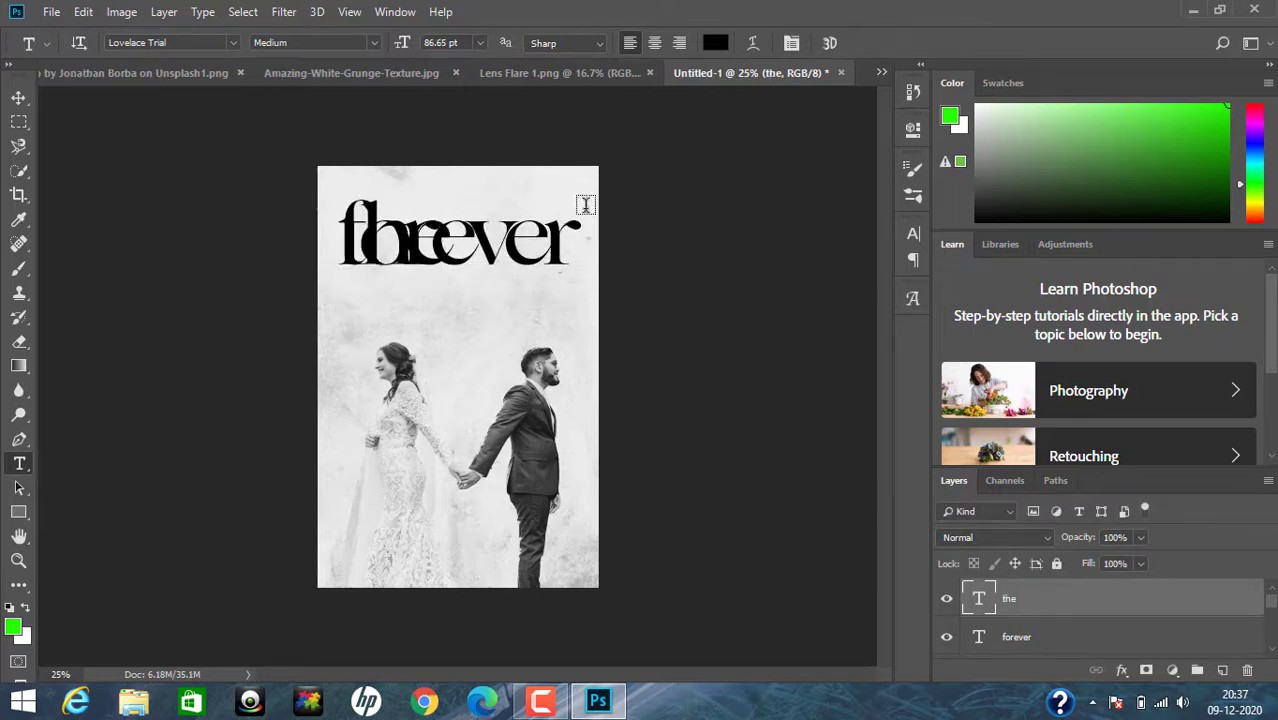
key(v)
drag(410, 260, 440, 215)
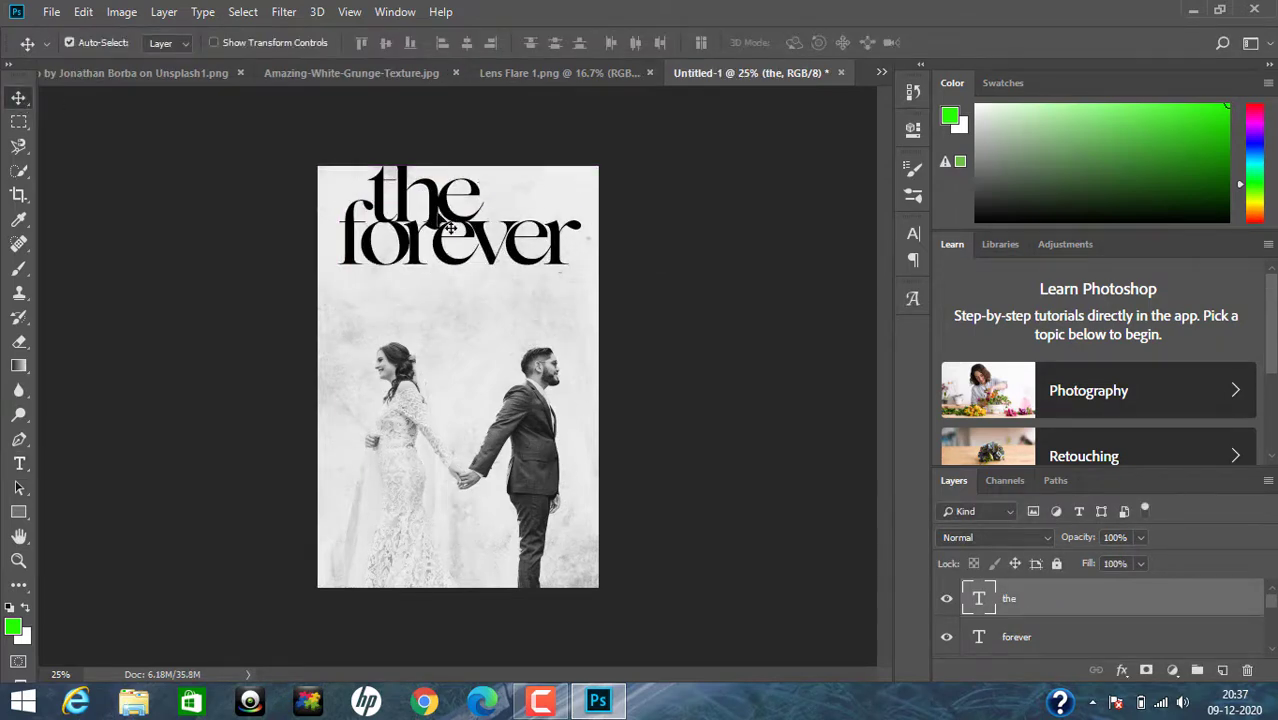
key(ctrl+t)
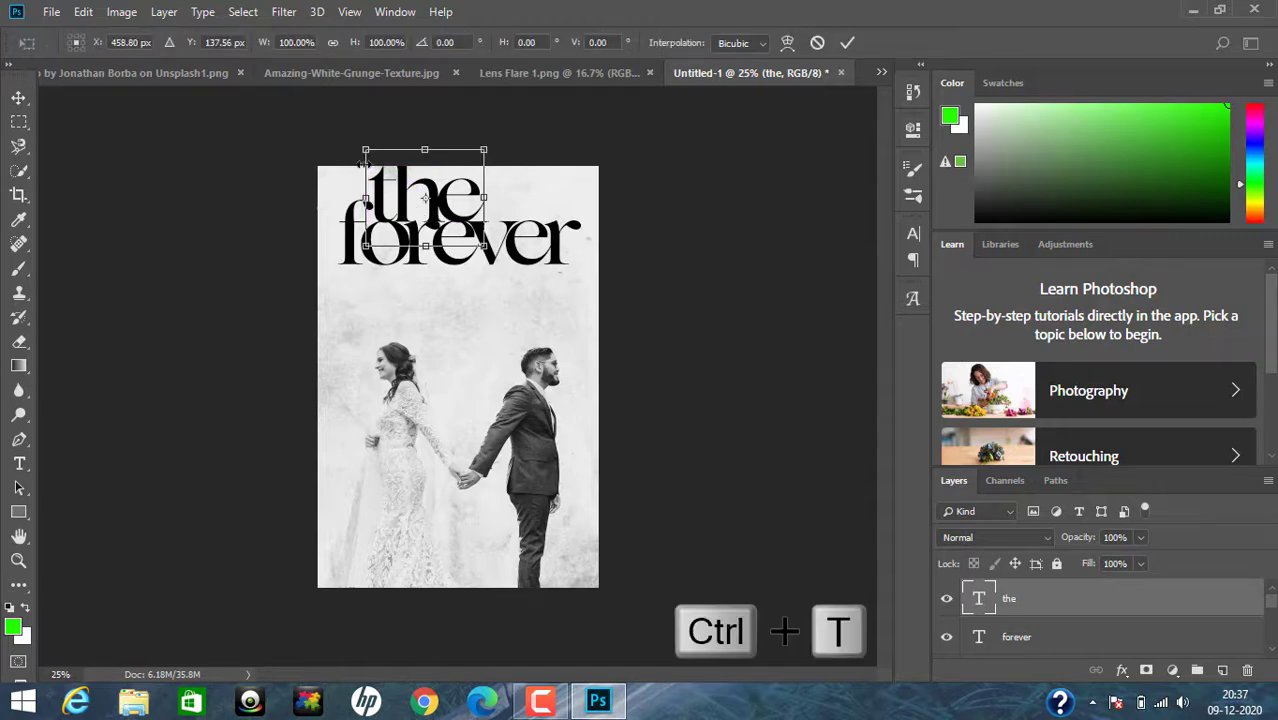
drag(365, 152, 441, 214)
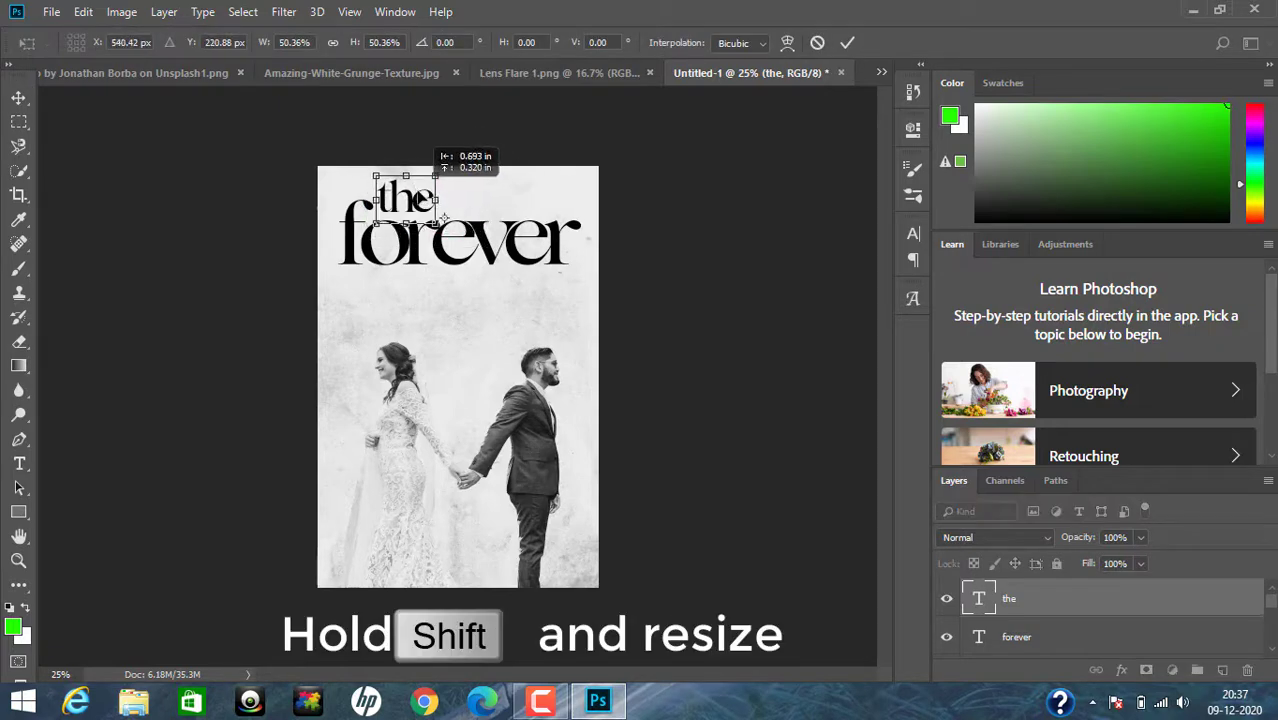
click(846, 45)
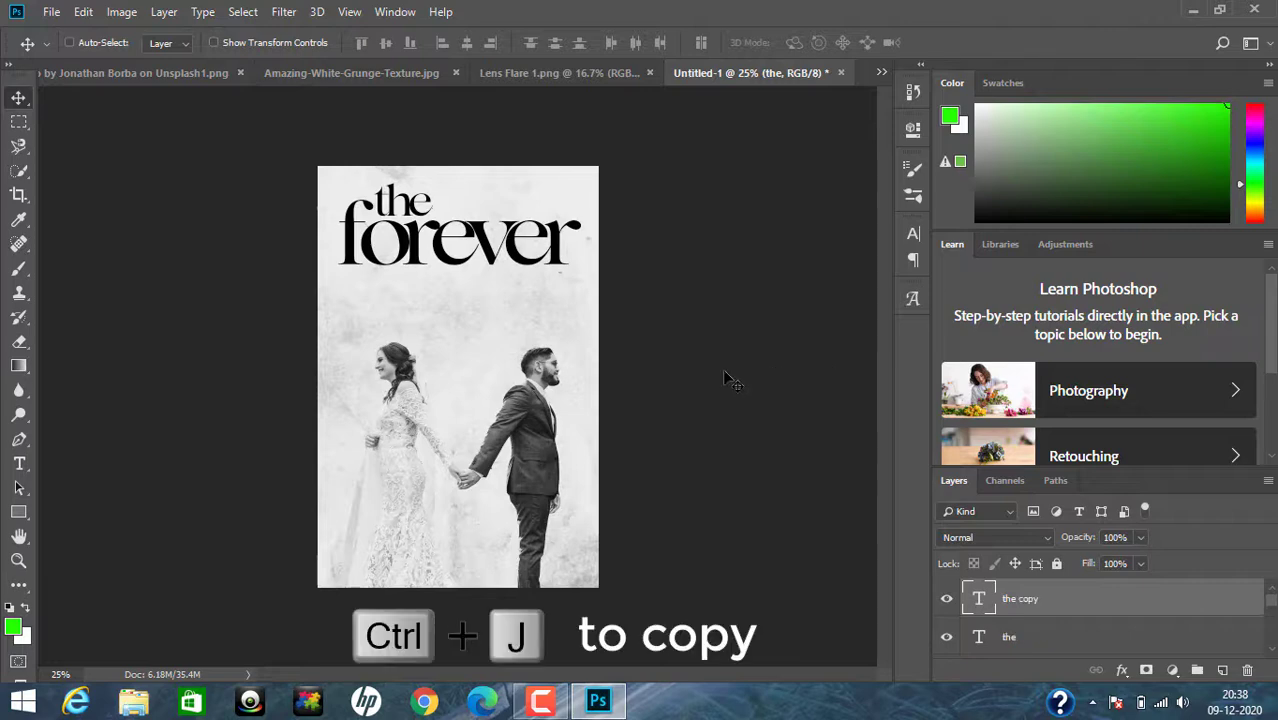
Duplicate 'the' below the title and retype it as the 'A FILM BY' director credit.
key(ctrl+j)
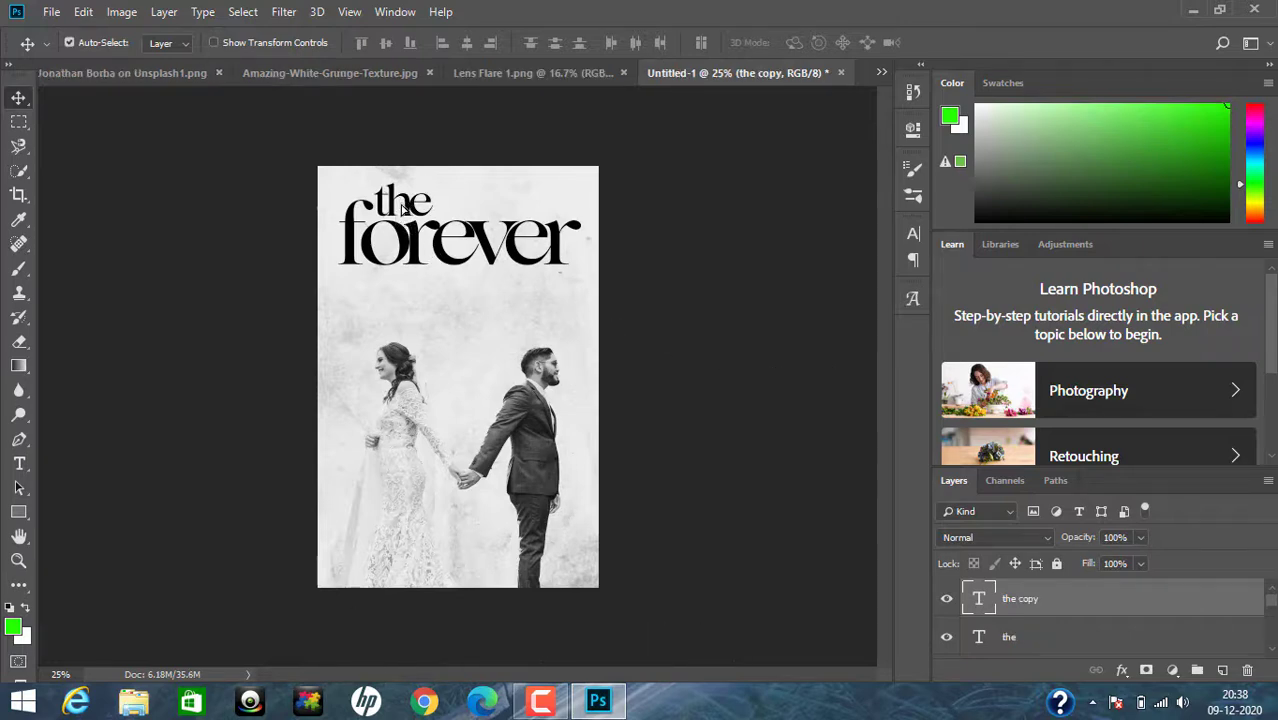
drag(405, 222, 407, 290)
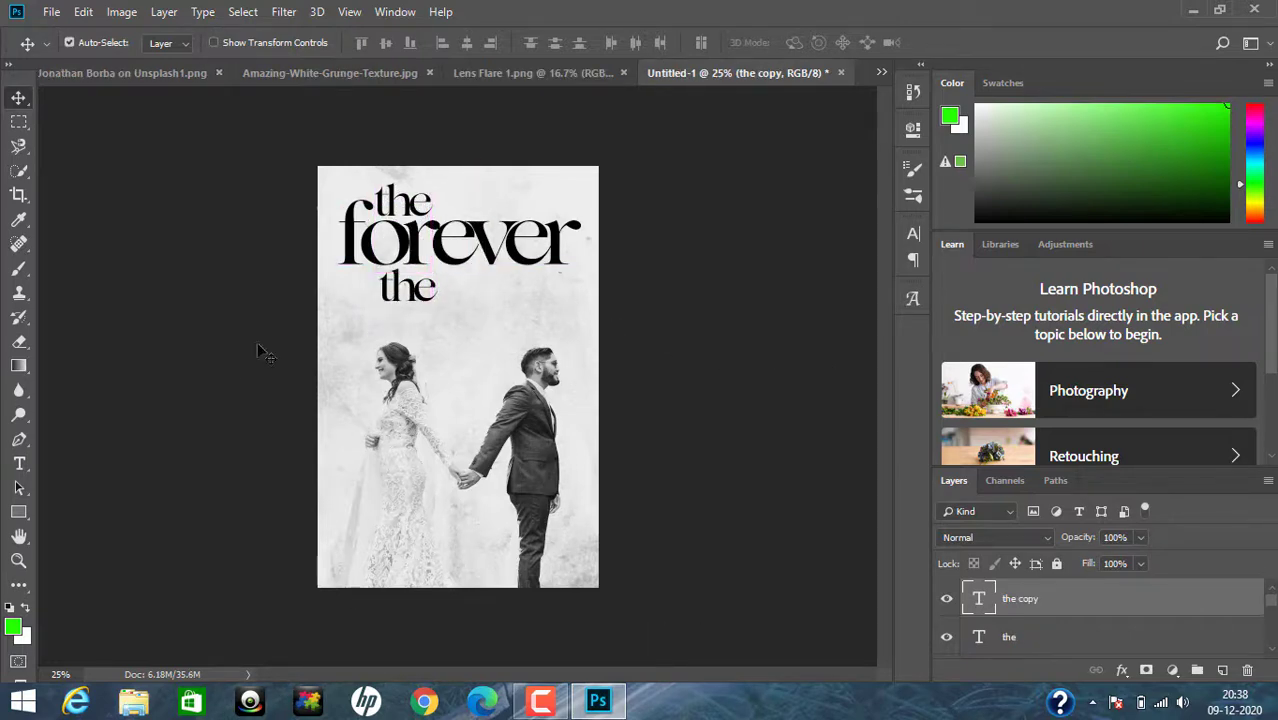
click(19, 463)
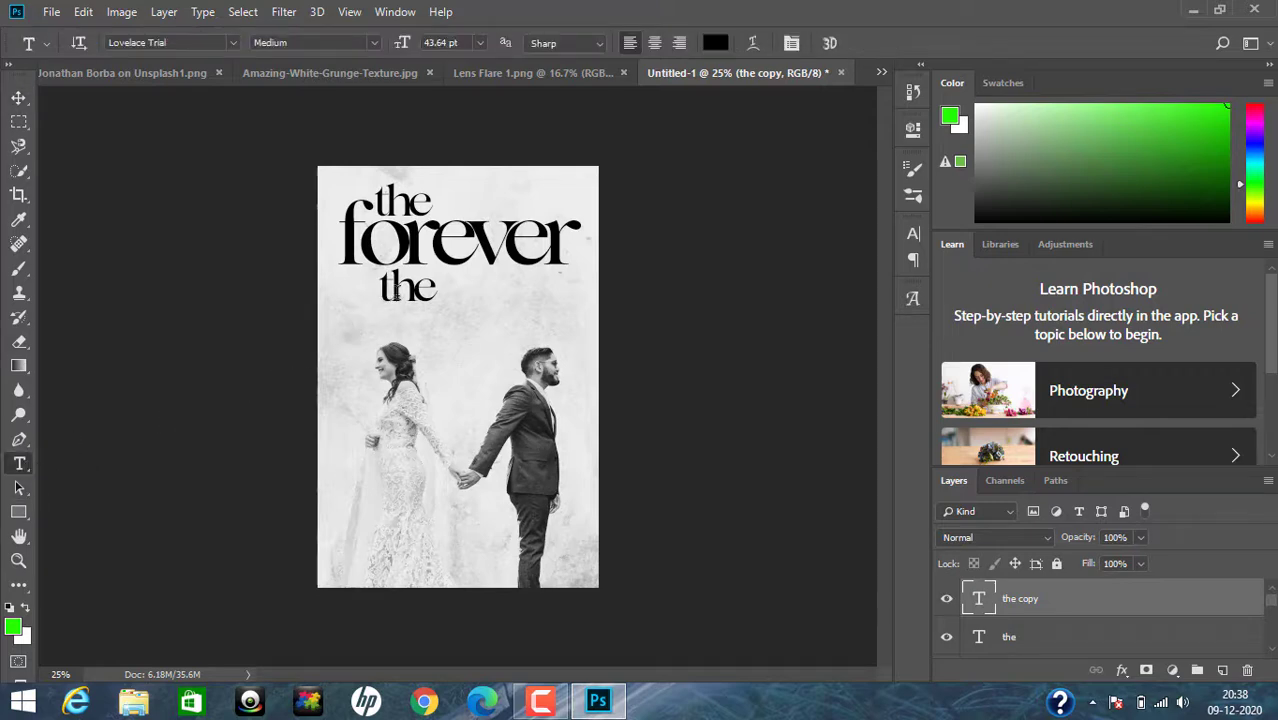
double_click(396, 290)
text(A FILM BY P)
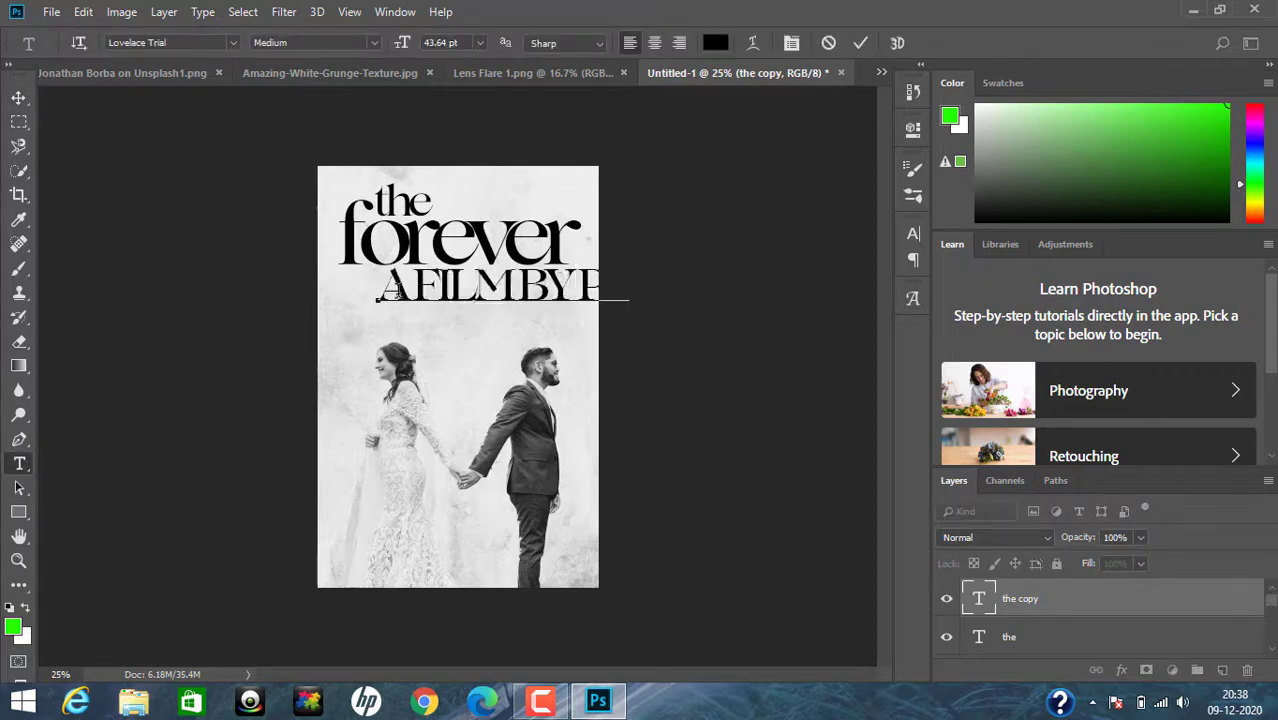
click(859, 43)
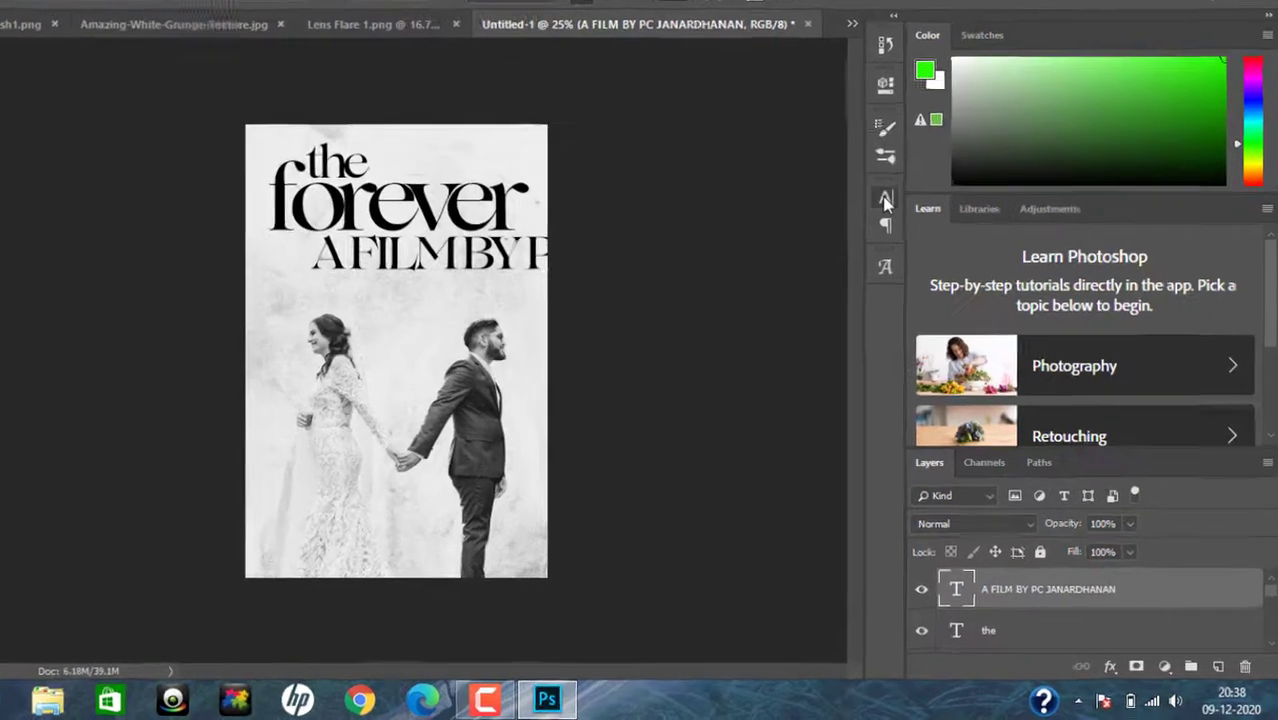
Set the credit to 7.64 pt with 420 tracking and place it just under the title.
click(911, 235)
drag(556, 165, 536, 165)
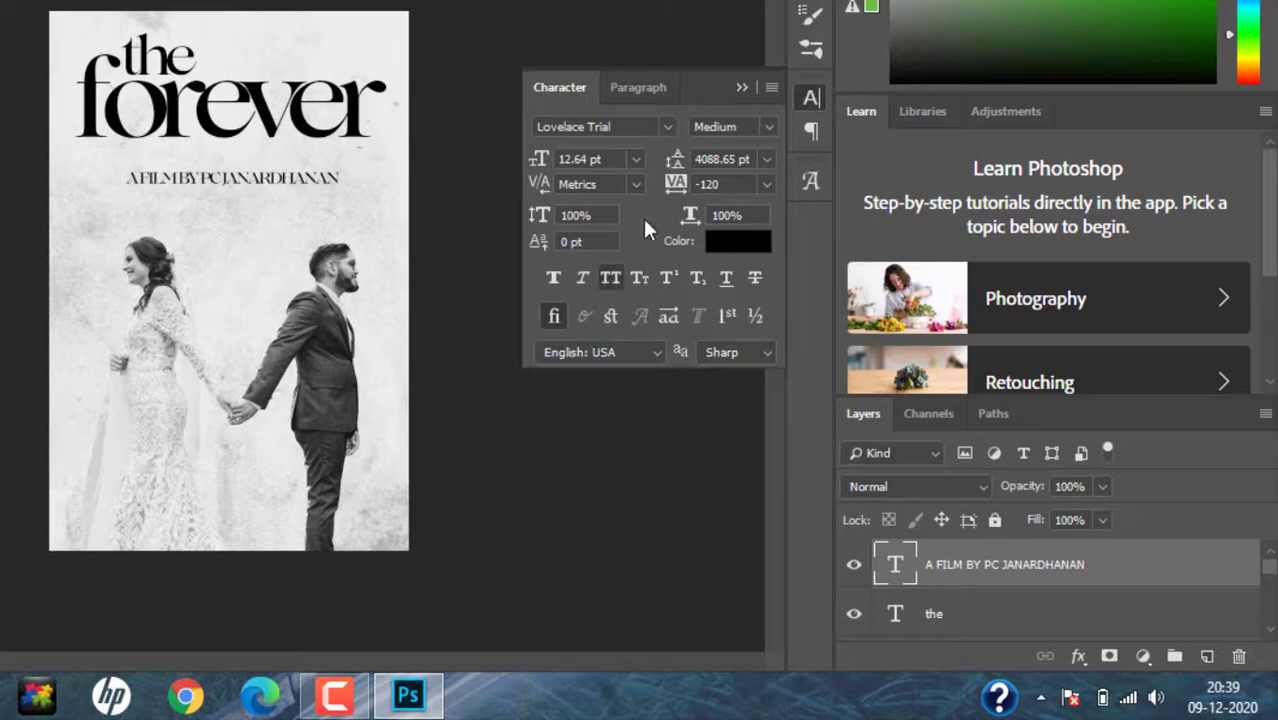
mouse_move(675, 160)
mouse_down()
mouse_move(662, 161)
mouse_move(700, 182)
mouse_up()
drag(544, 165, 538, 168)
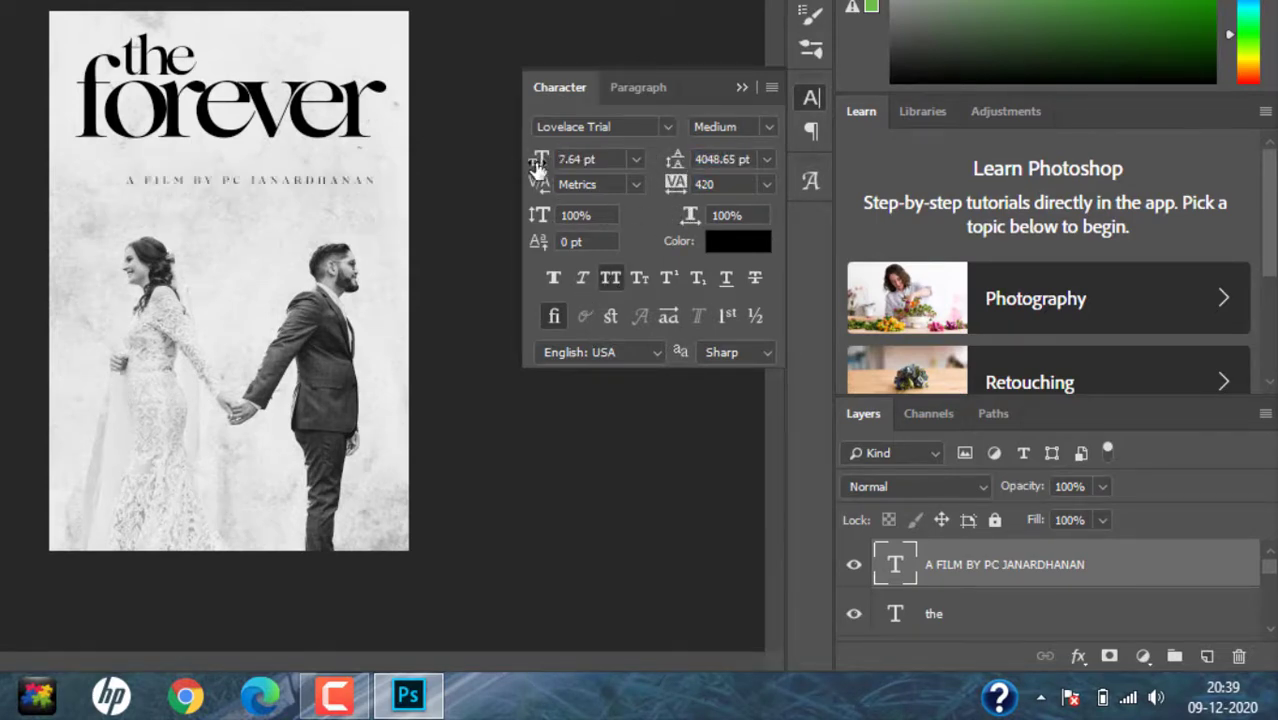
click(741, 88)
click(18, 97)
drag(462, 297, 445, 276)
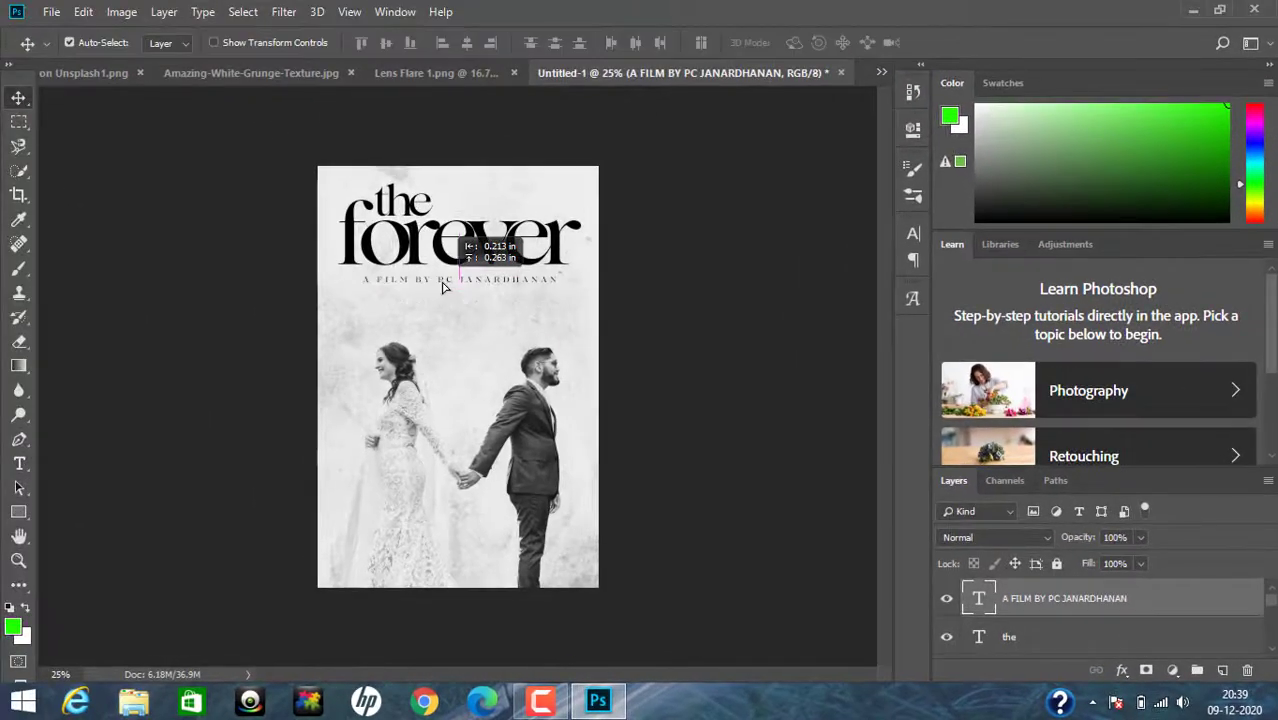
Bring in the golden lens flare, scale it down, set Screen blend mode, and place it over 'forever'.
click(468, 80)
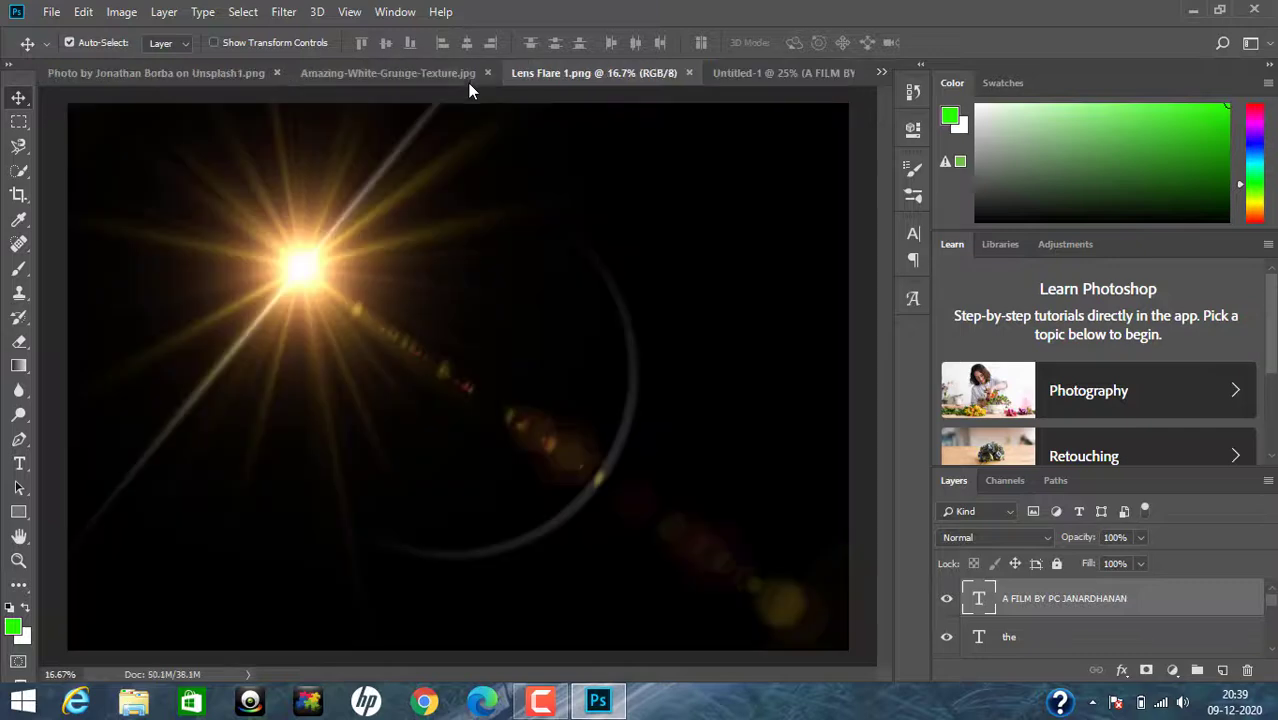
drag(729, 79, 479, 400)
key(ctrl+minus)
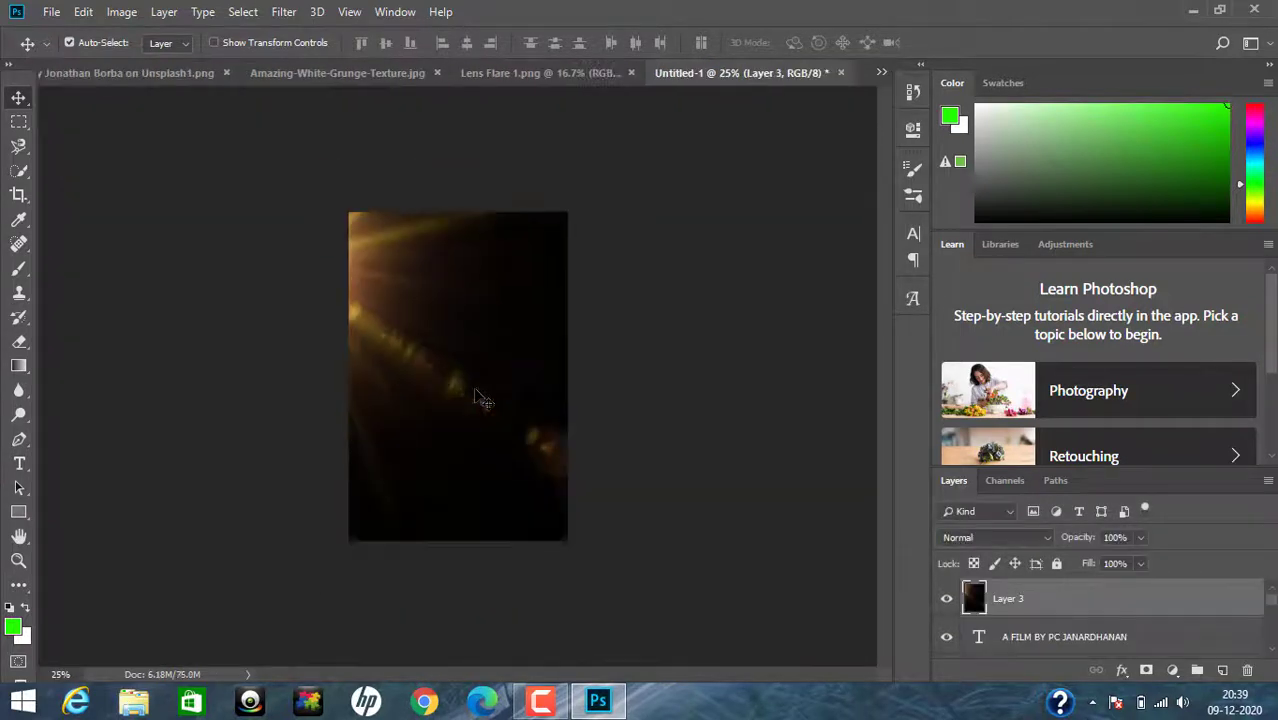
key(ctrl+t)
mouse_move(174, 181)
mouse_down()
mouse_move(435, 340)
mouse_move(384, 308)
mouse_up()
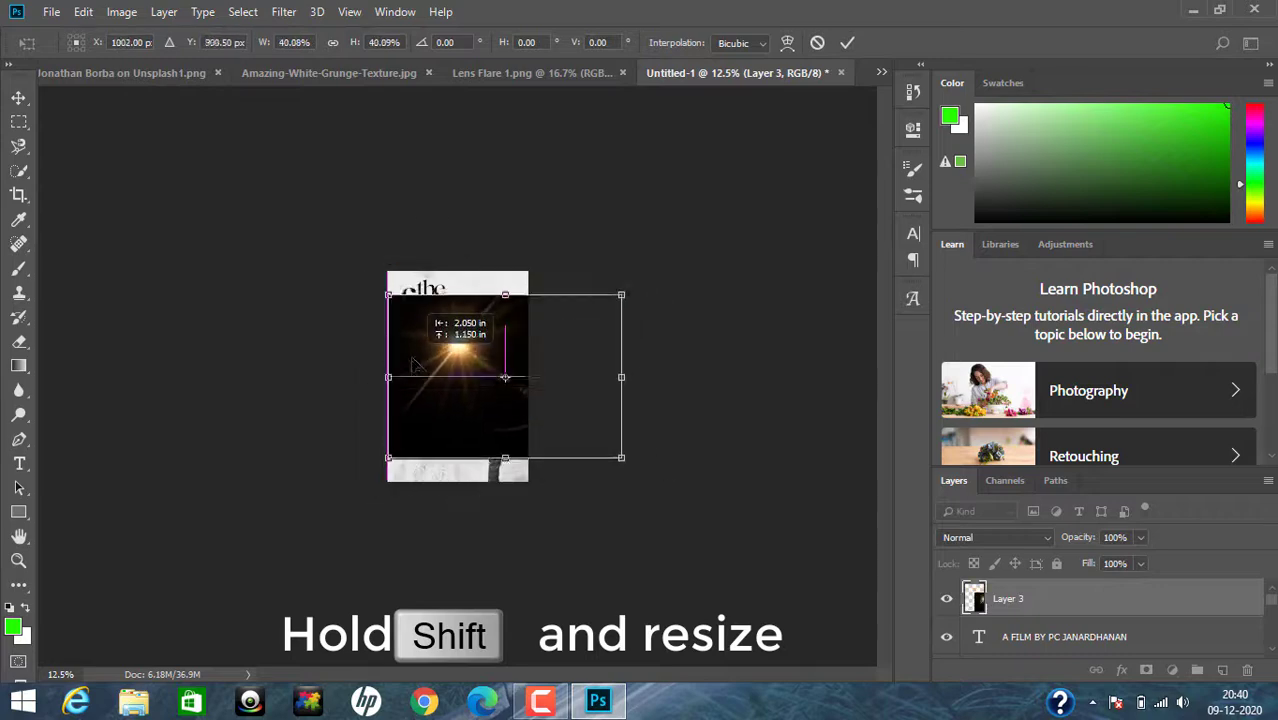
key(ctrl+plus)
click(847, 43)
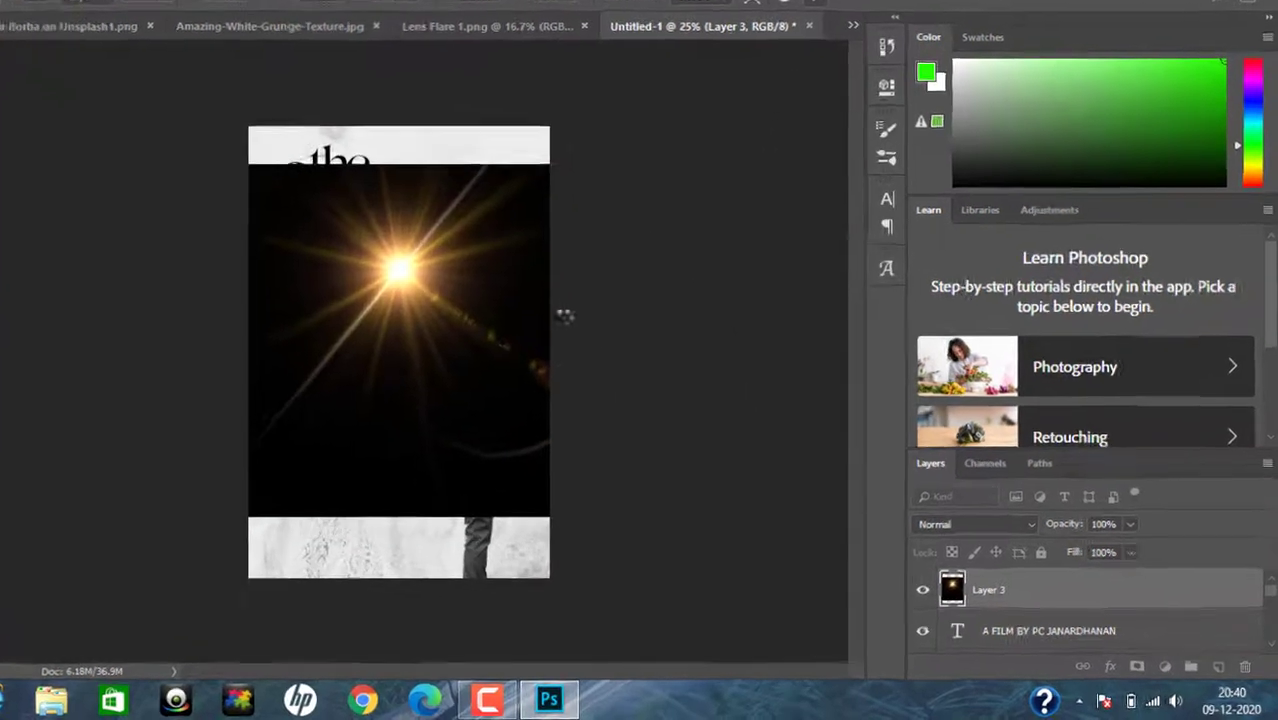
click(1010, 540)
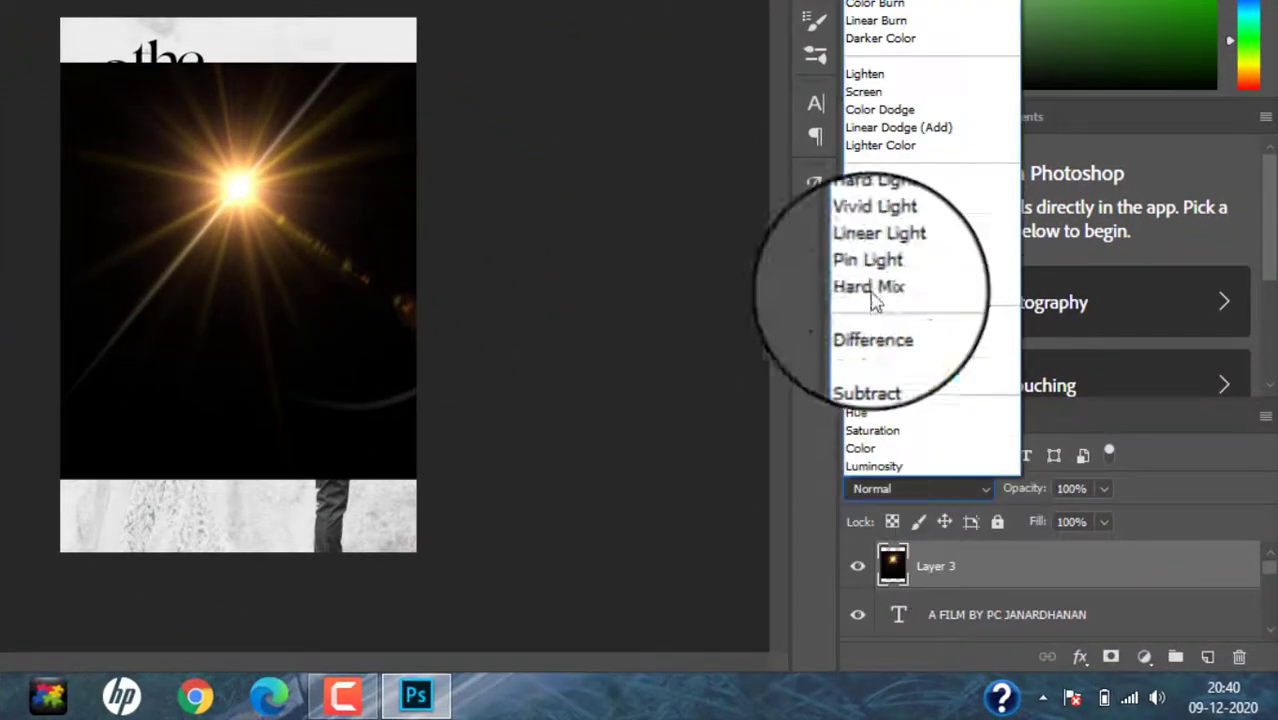
click(865, 91)
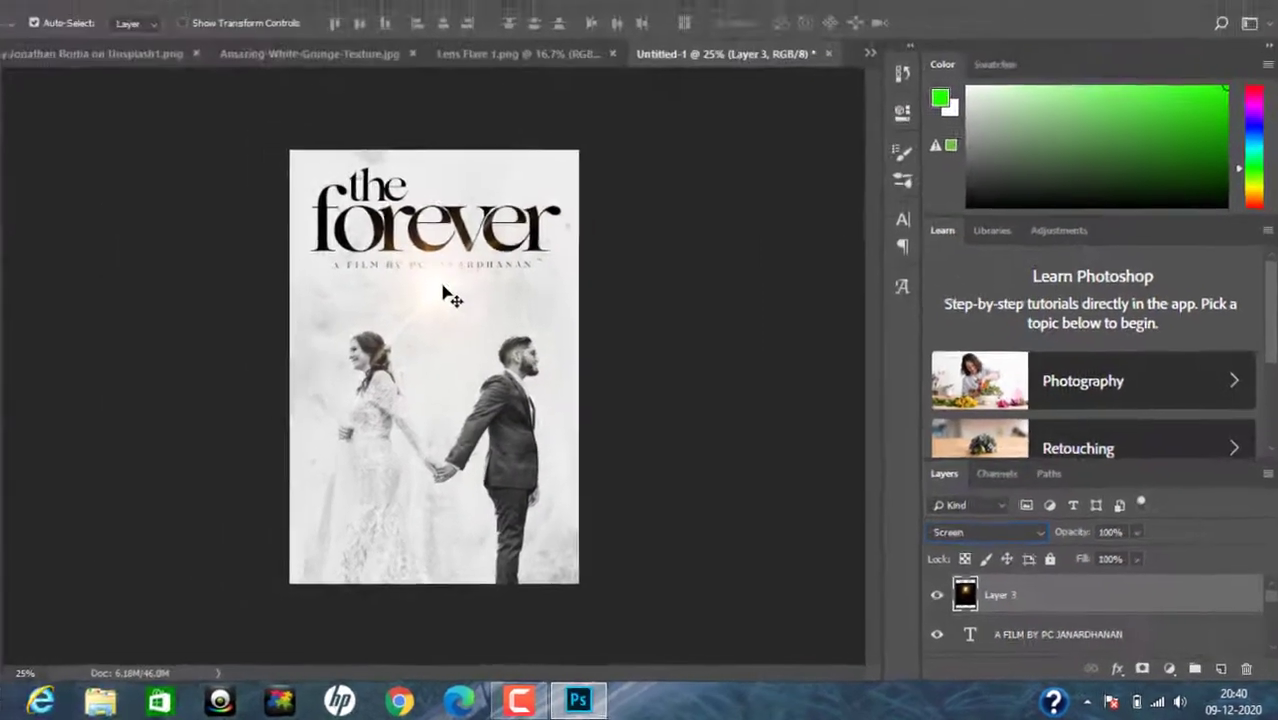
drag(448, 291, 415, 283)
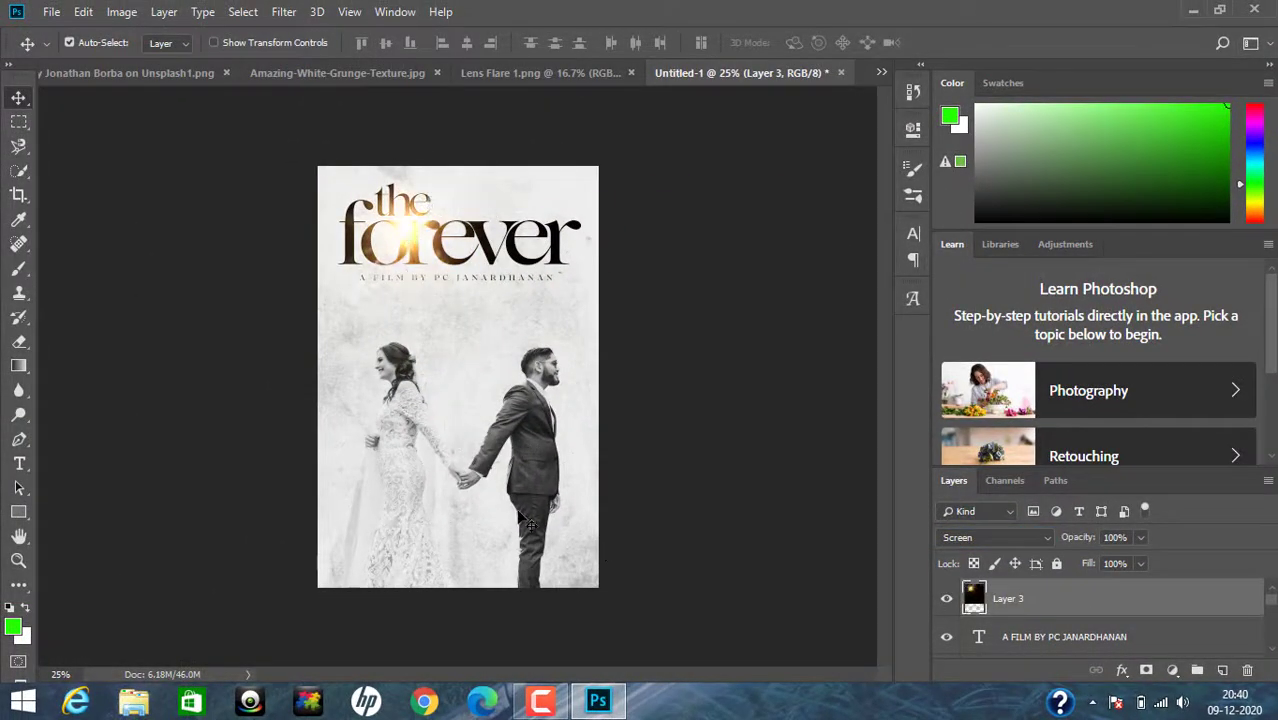
Duplicate the flare and position the copy over the couple's joined hands.
key(ctrl+j)
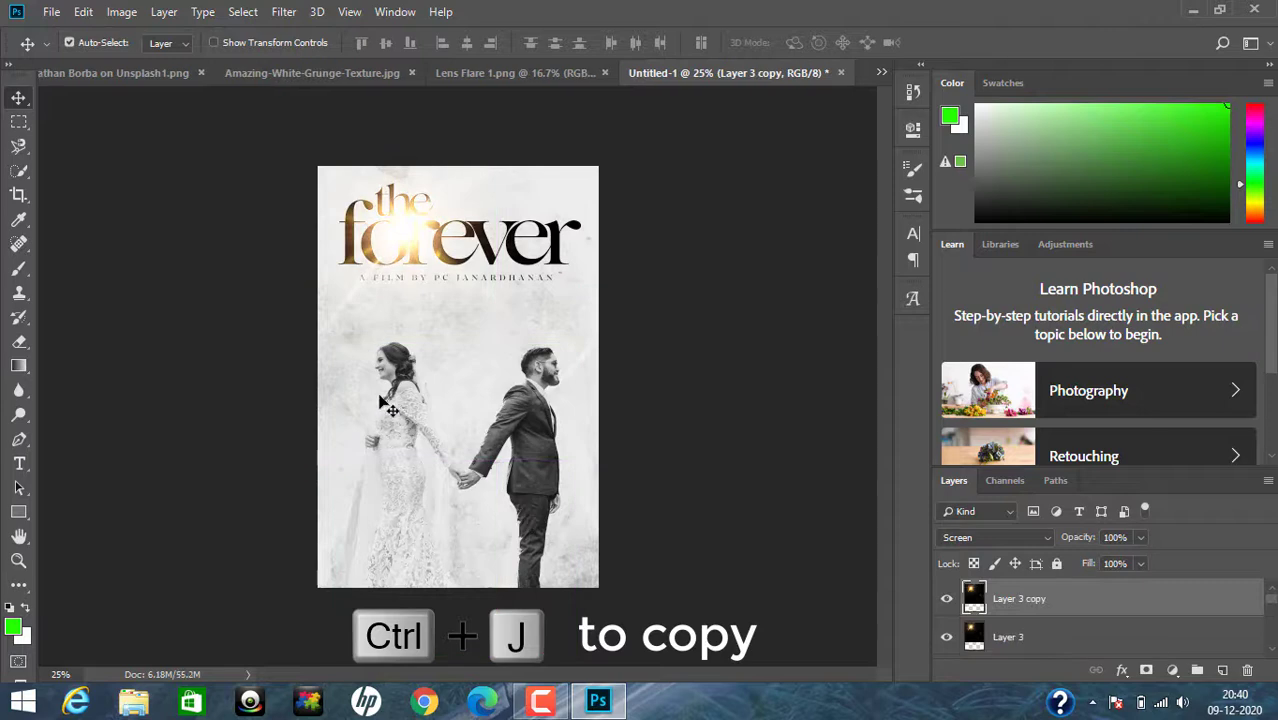
drag(408, 316, 468, 478)
key(ctrl+t)
key(ctrl+minus)
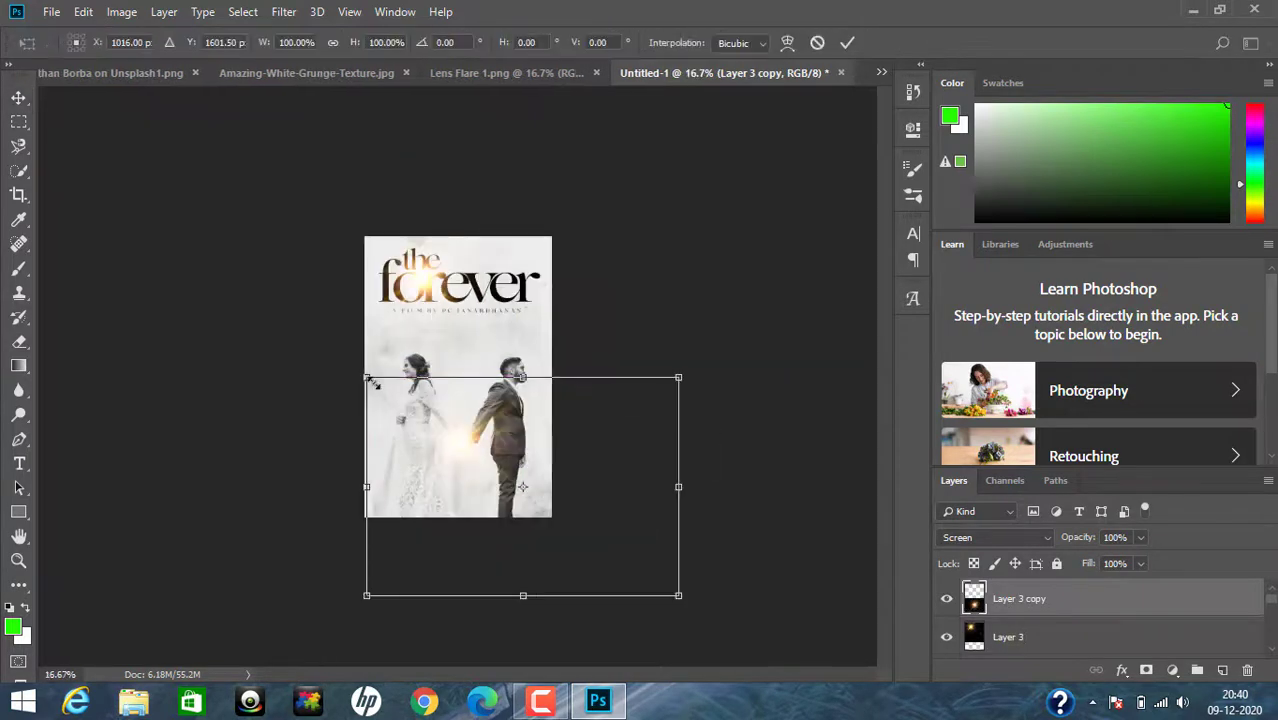
key(ctrl+plus)
click(847, 42)
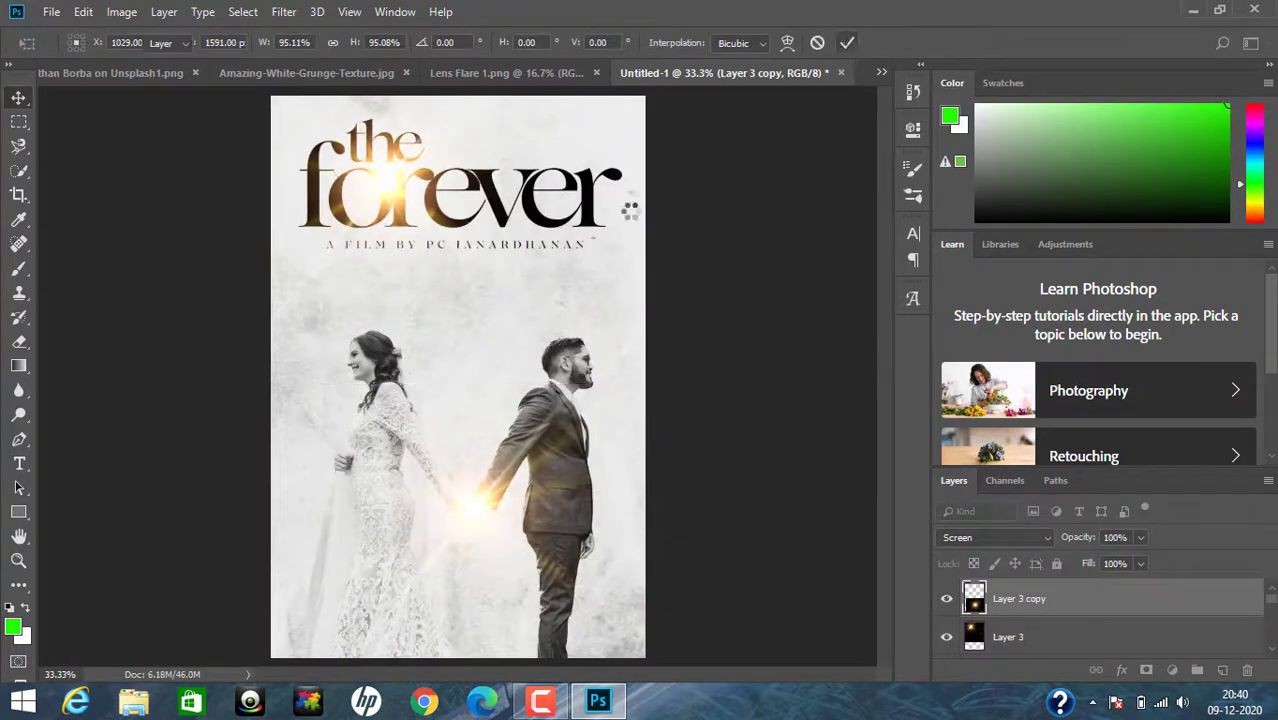
key(ctrl+minus)
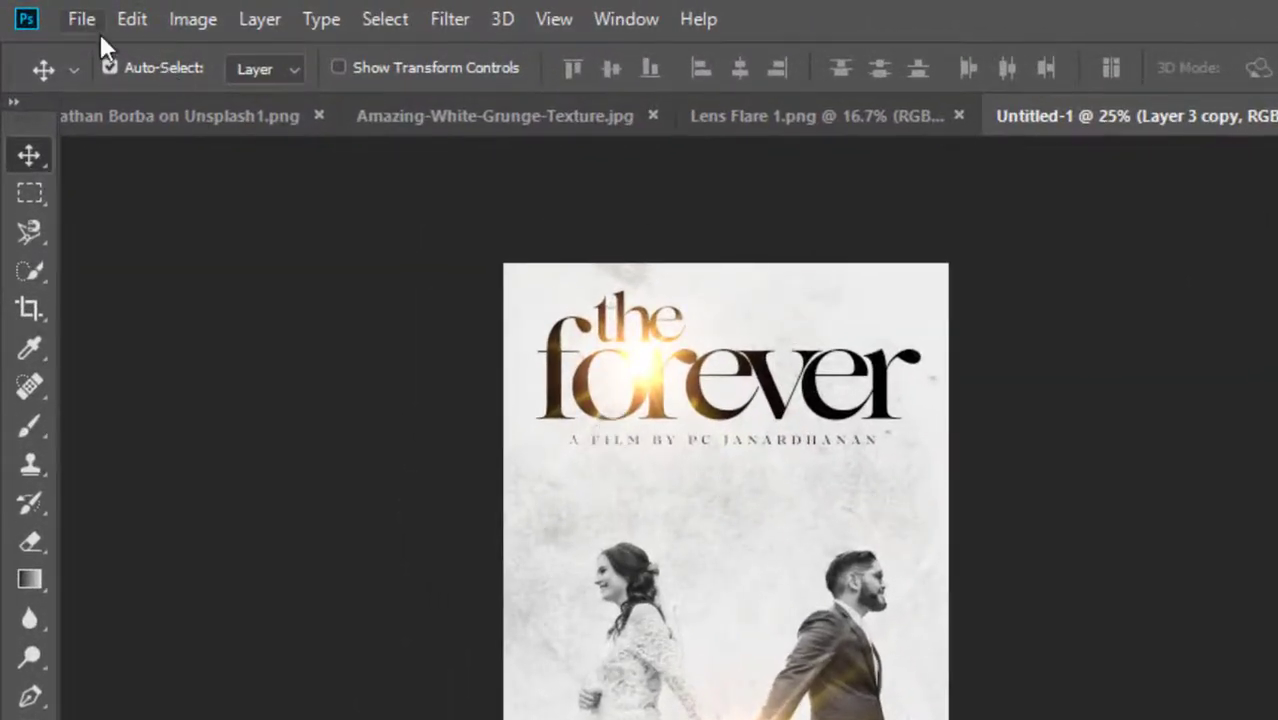
Open the movie-poster credits PNG image.
click(100, 33)
click(106, 77)
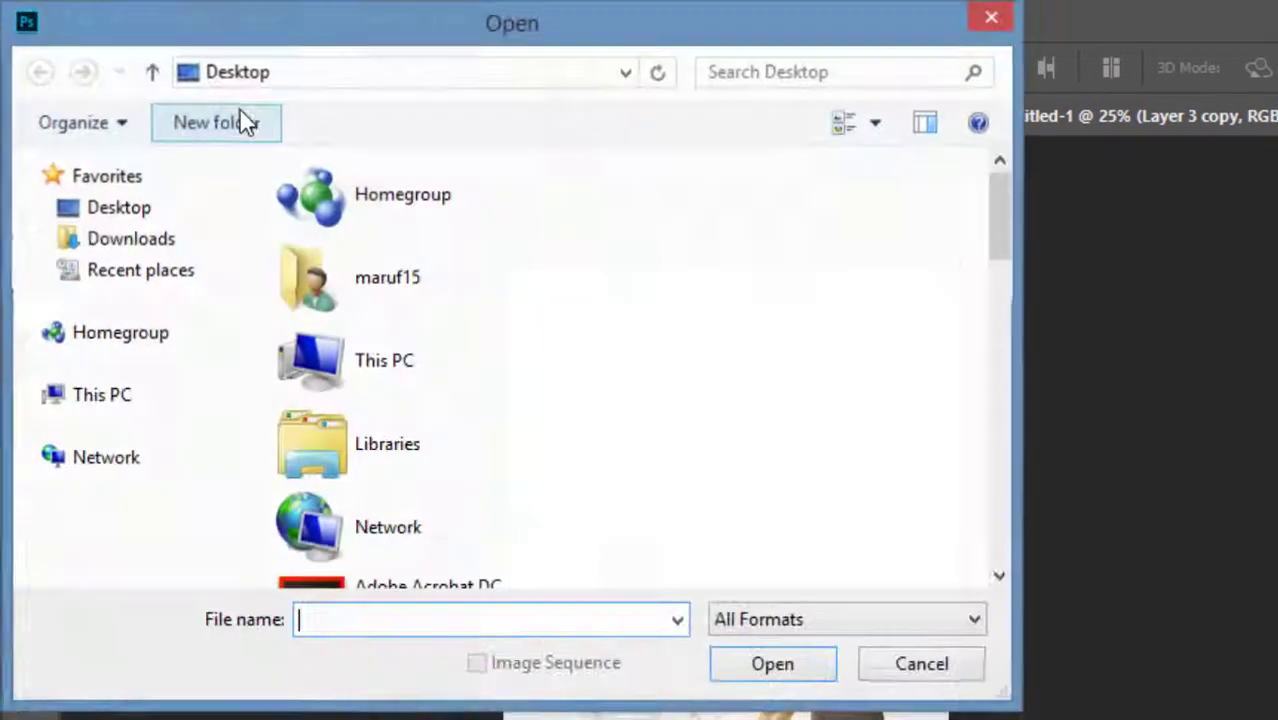
drag(999, 217, 1005, 420)
click(456, 322)
click(752, 668)
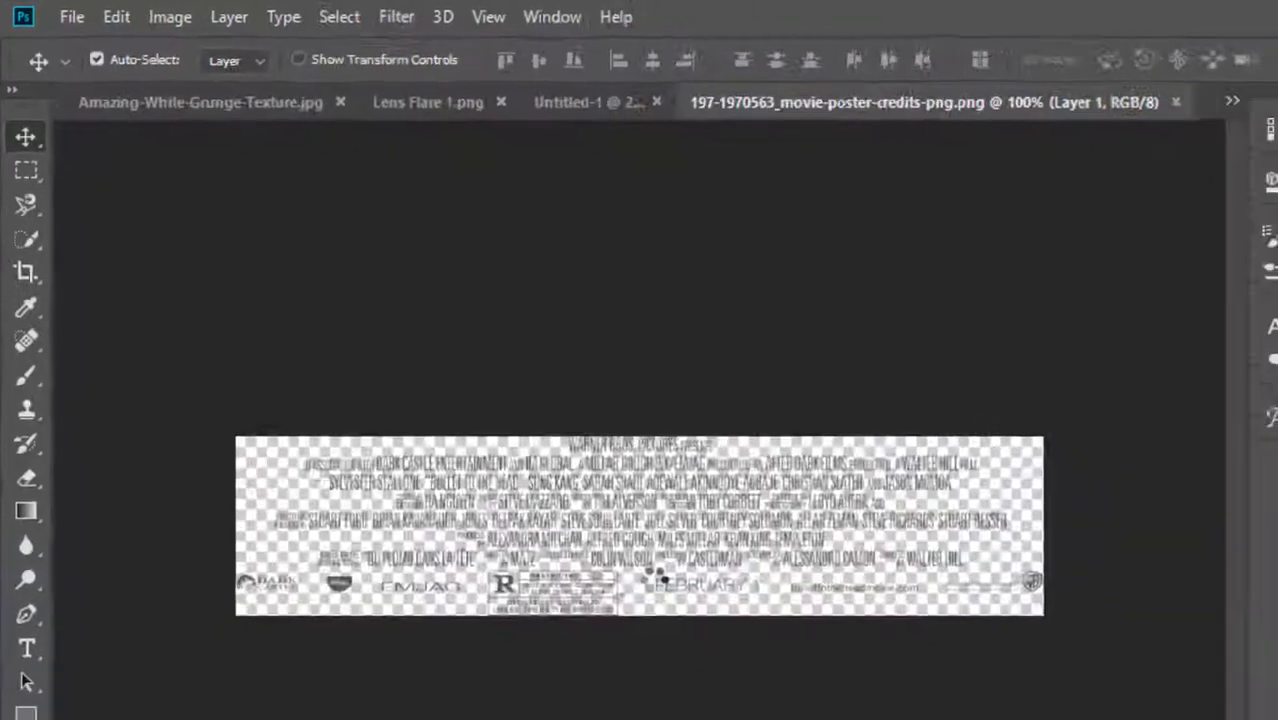
Bring the credits into Untitled-1, scale to about 24%, and place under the subtitle.
drag(456, 374, 446, 316)
key(ctrl+t)
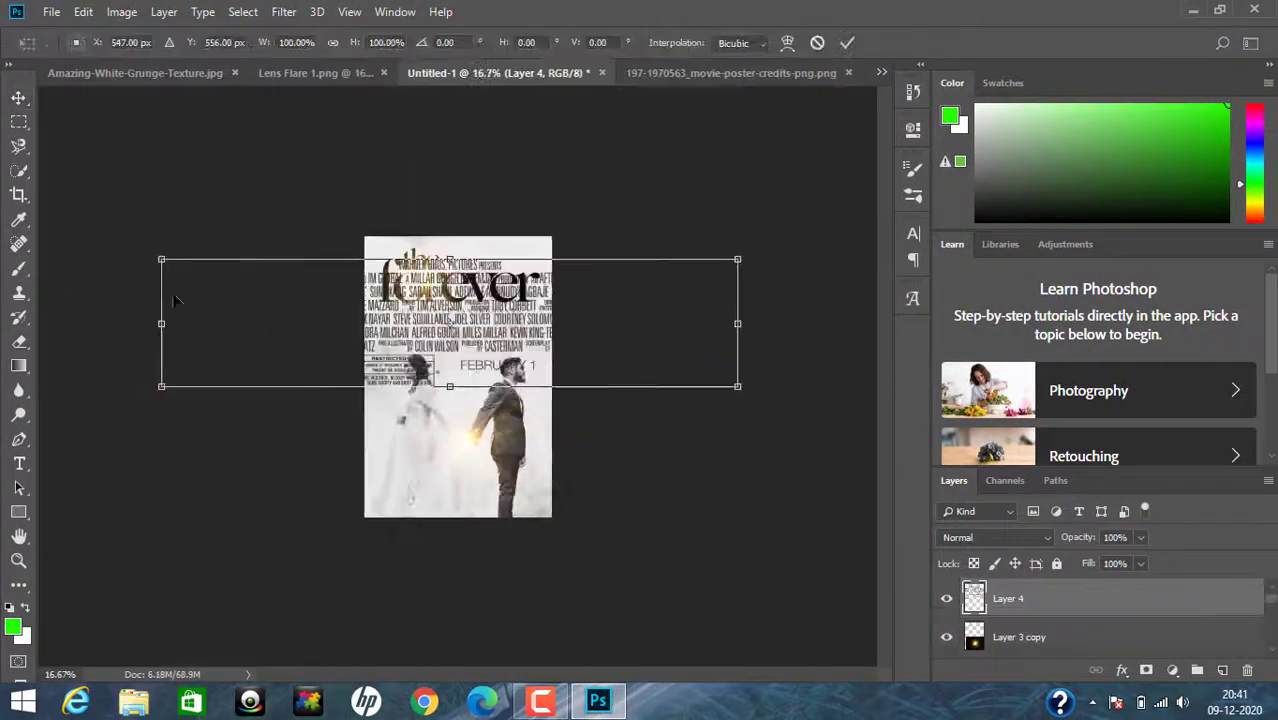
drag(162, 261, 381, 313)
key(ctrl+plus)
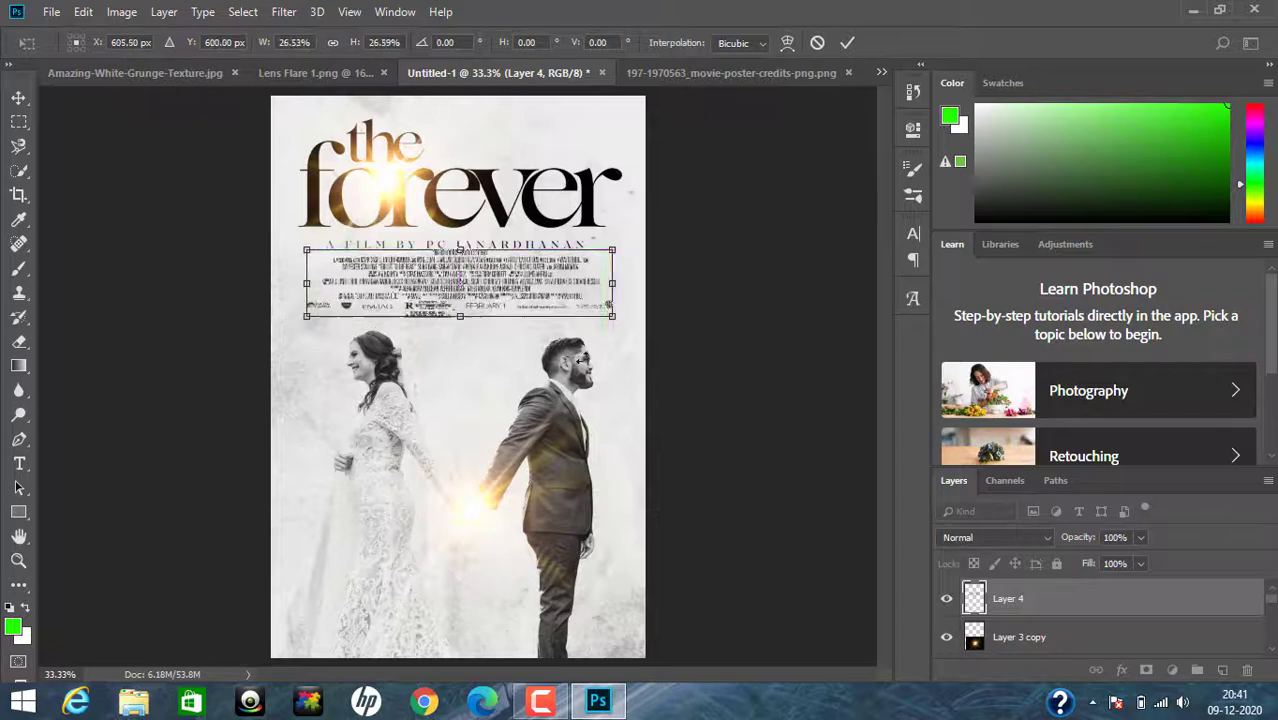
drag(612, 317, 590, 311)
drag(428, 280, 435, 290)
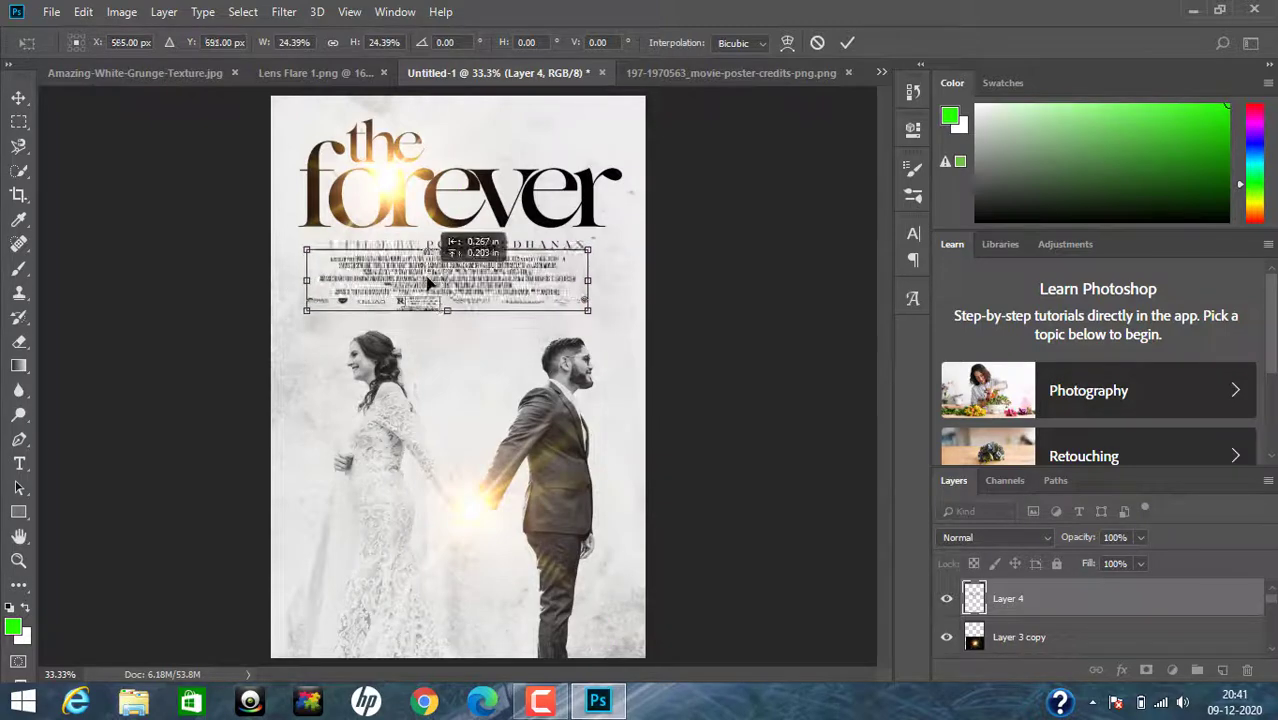
click(852, 43)
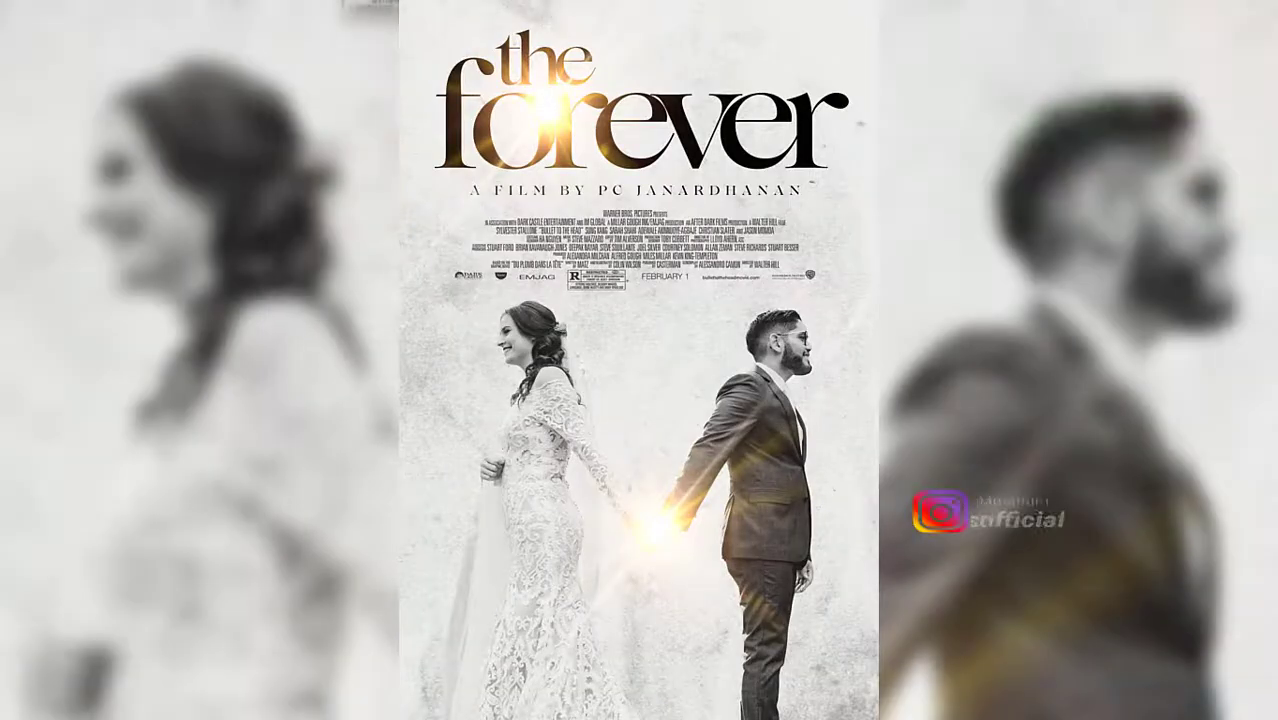